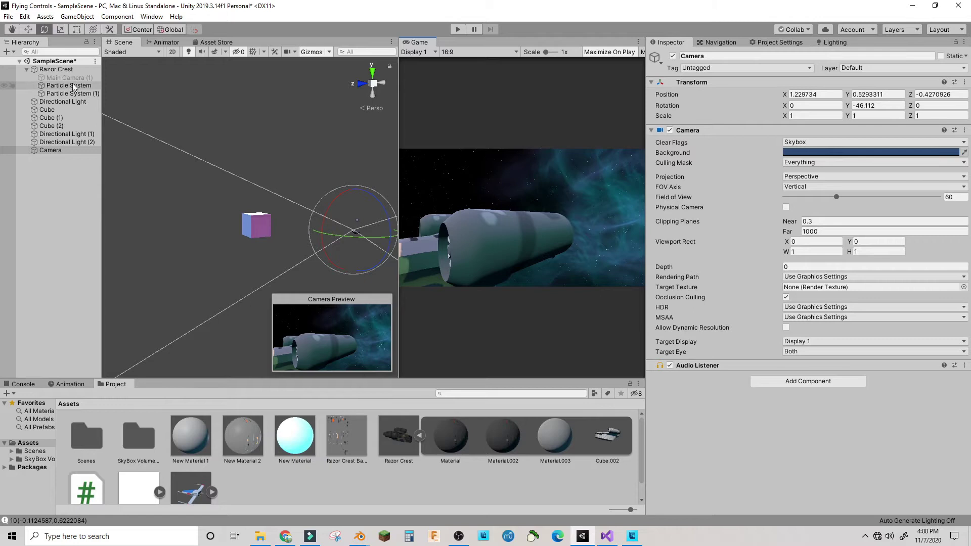
# - Play-test the scene through the standalone Camera and stop the preview
pyautogui.click(458, 33)
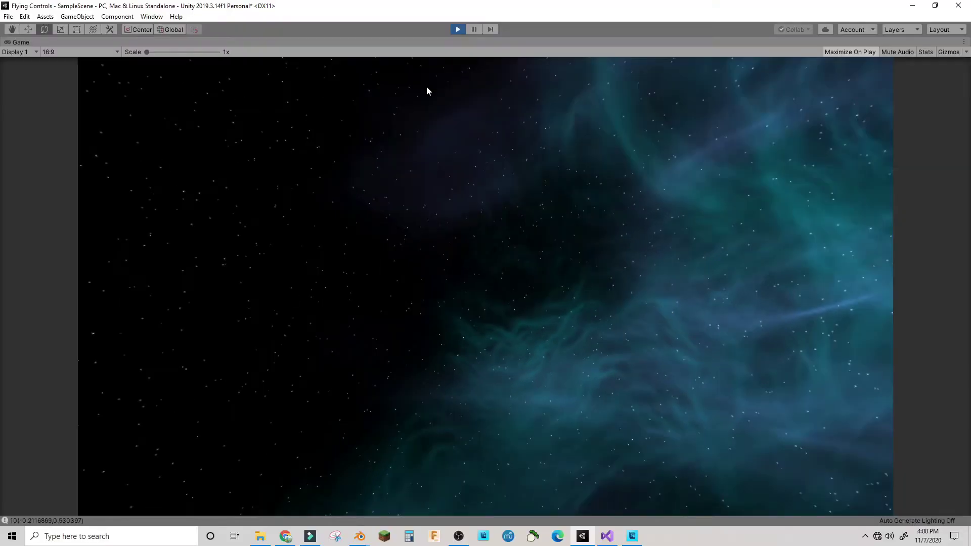
pyautogui.click(458, 30)
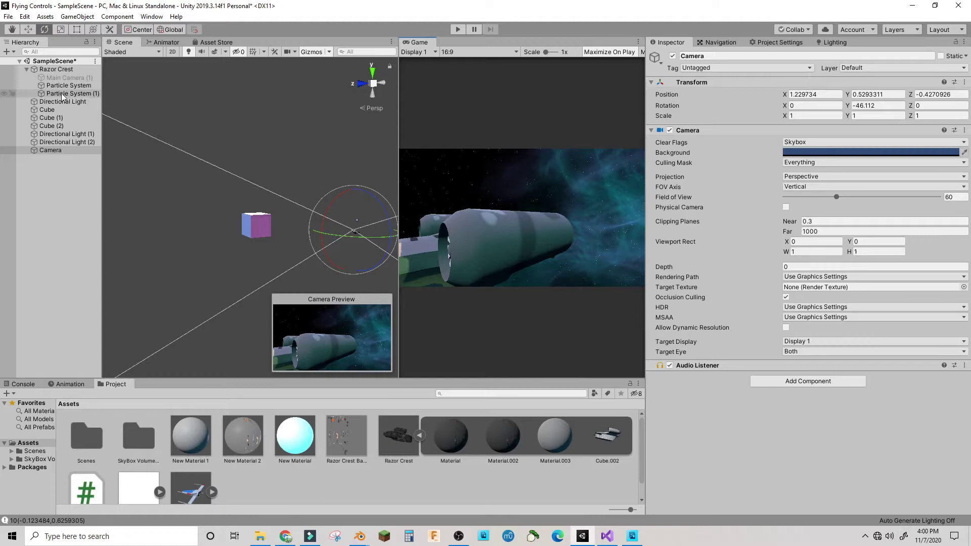
# - Switch the active camera from Camera to Main Camera (1) and deactivate both existing particle systems under Razor Crest
pyautogui.click(59, 84)
pyautogui.click(59, 78)
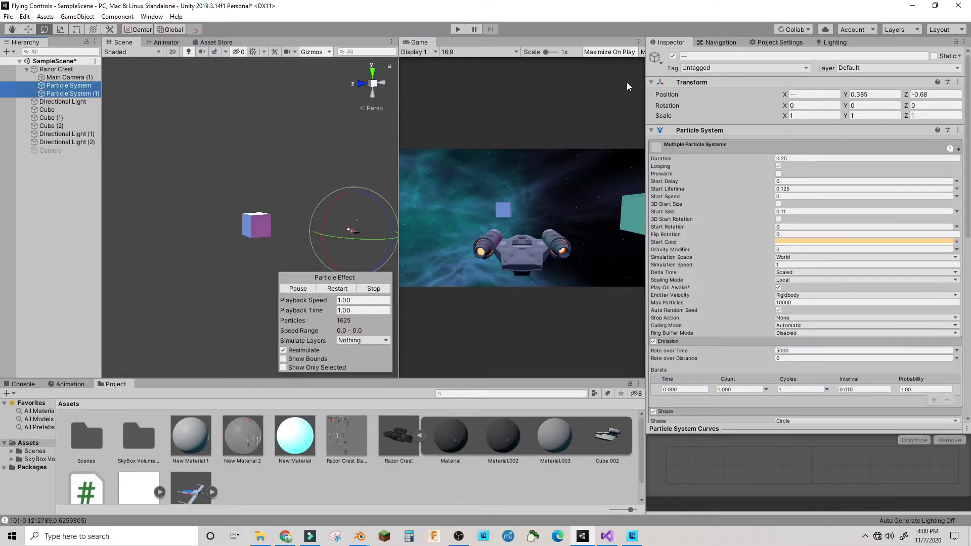
pyautogui.click(672, 56)
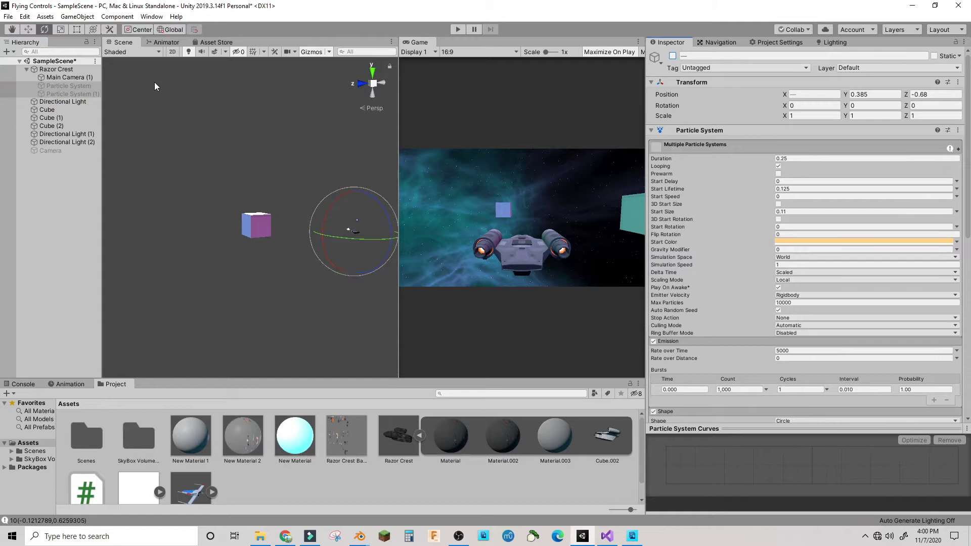
# - Group the two deactivated particle systems under an empty GameObject inside Razor Crest and collapse that group
pyautogui.rightClick(44, 179)
pyautogui.click(55, 69)
pyautogui.rightClick(54, 71)
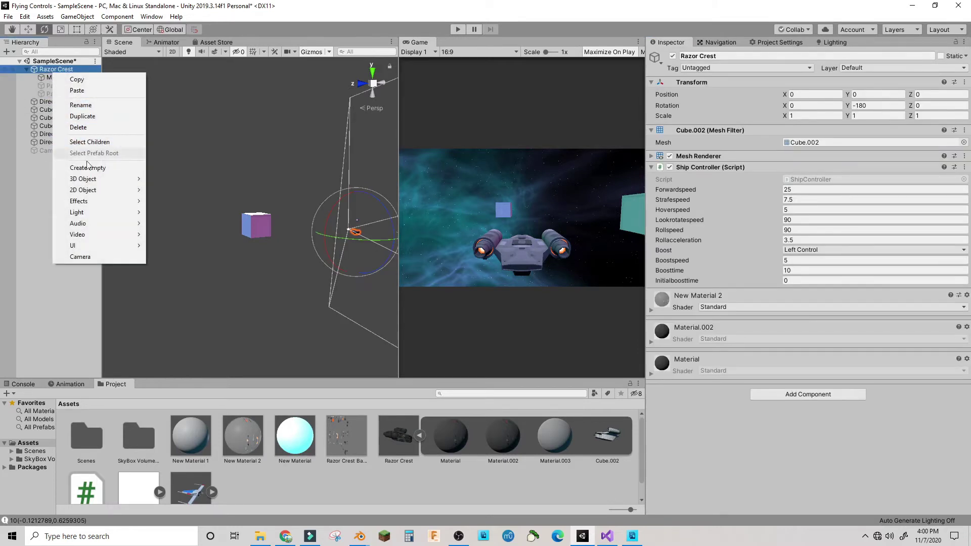
pyautogui.click(91, 142)
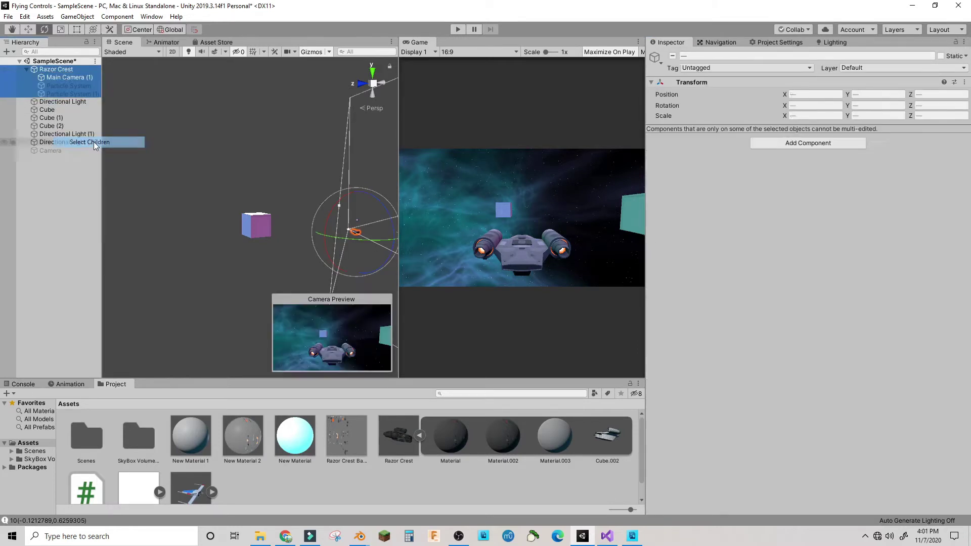
pyautogui.click(75, 85)
pyautogui.rightClick(74, 71)
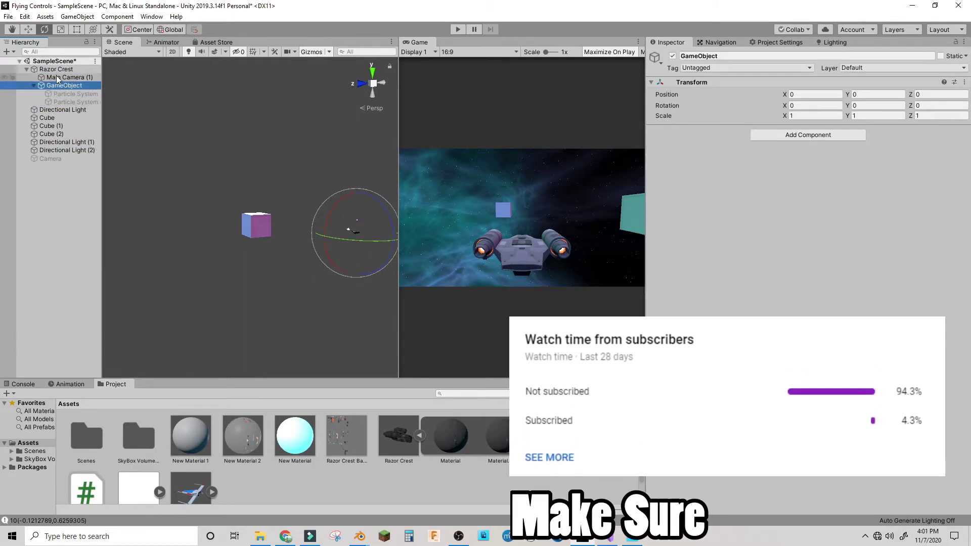
pyautogui.click(33, 86)
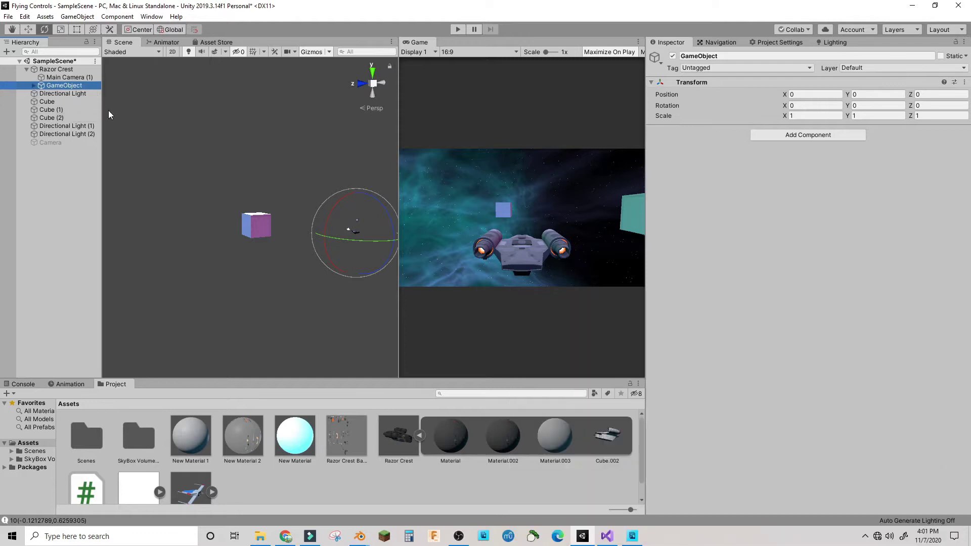
# - Add a new particle system effect as a child of Razor Crest
pyautogui.rightClick(62, 70)
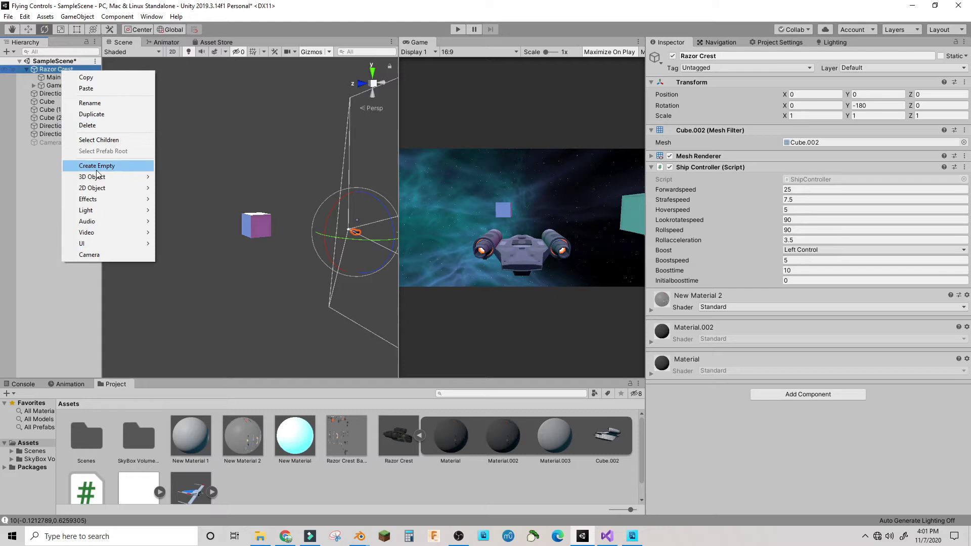
pyautogui.moveTo(98, 201)
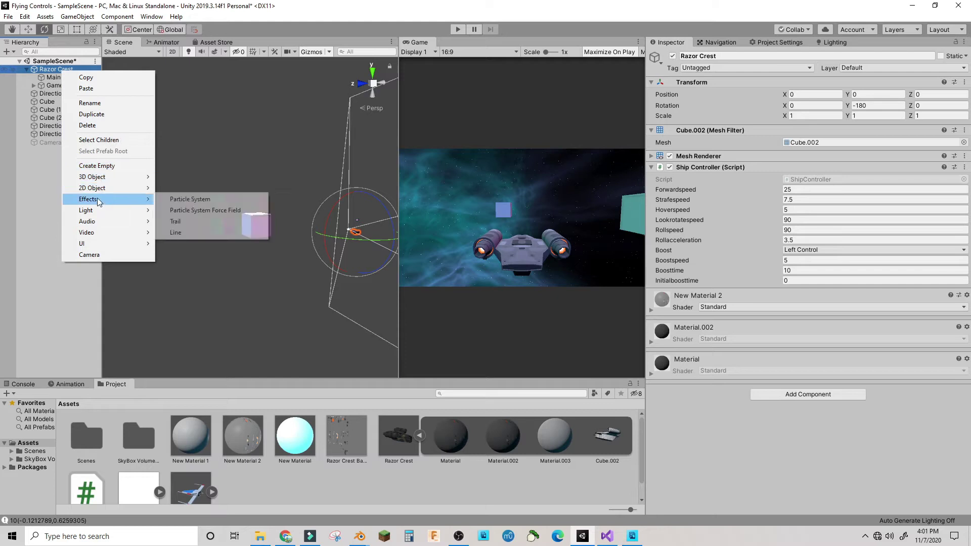
pyautogui.click(172, 199)
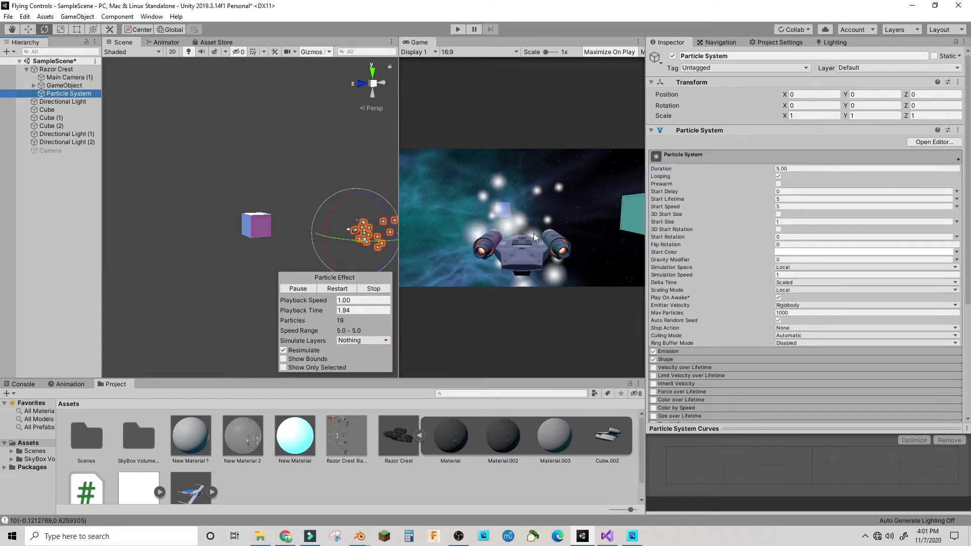
# - In an isometric top view, move the new particle system to the rear of one engine, at X 0.65 and Z -0.73
pyautogui.click(375, 108)
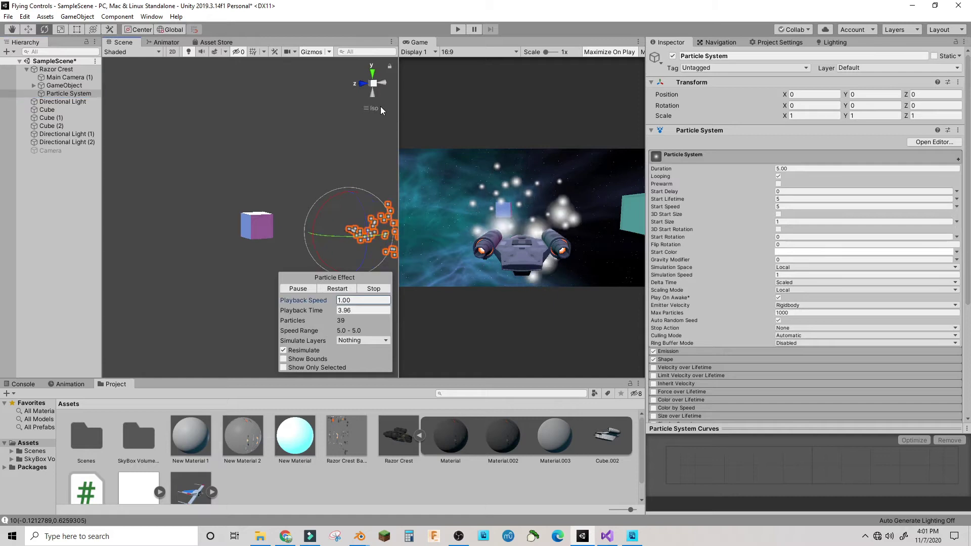
pyautogui.scroll(7, 365, 211)
pyautogui.moveTo(340, 190); pyautogui.dragTo(212, 207, button='middle')
pyautogui.scroll(-10, 212, 208)
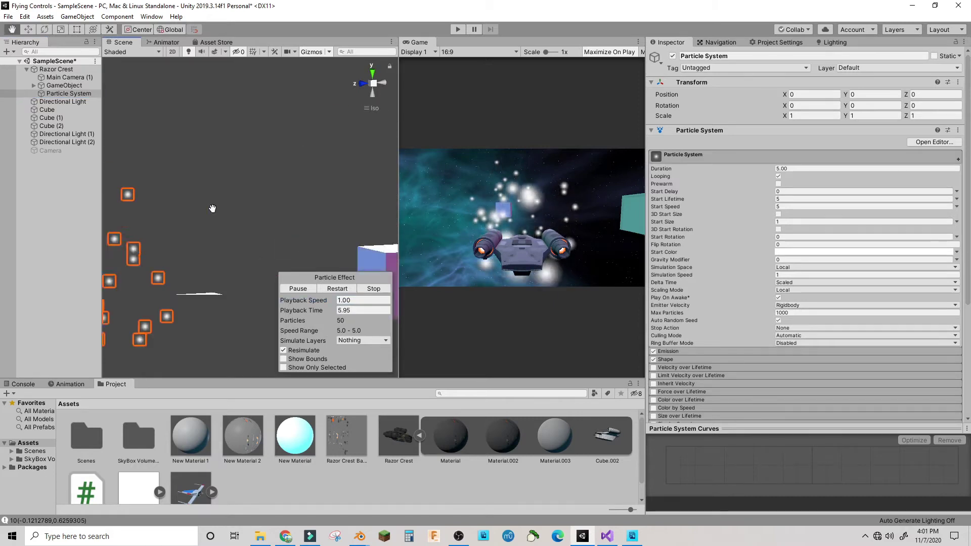
pyautogui.scroll(9, 260, 188)
pyautogui.click(372, 73)
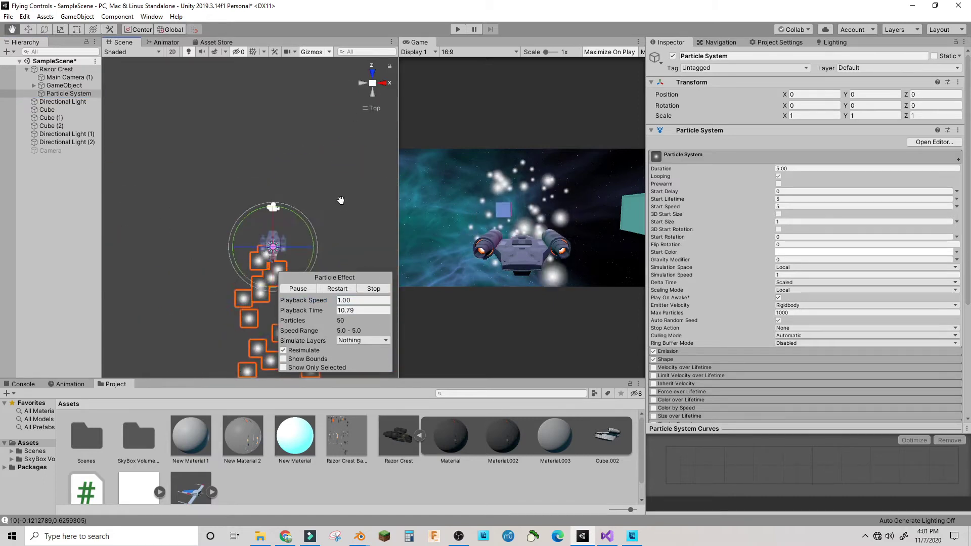
pyautogui.scroll(15, 341, 200)
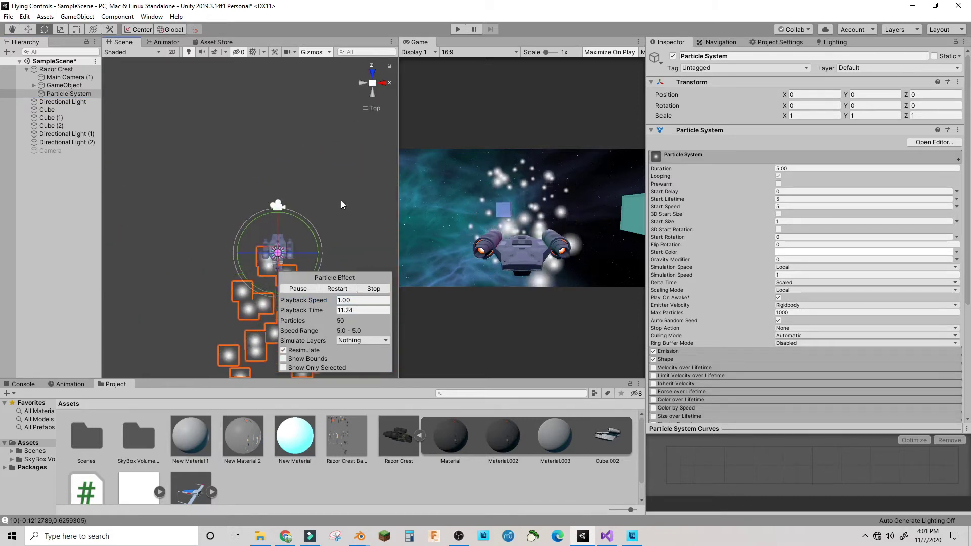
pyautogui.moveTo(340, 202); pyautogui.dragTo(282, 127, button='middle')
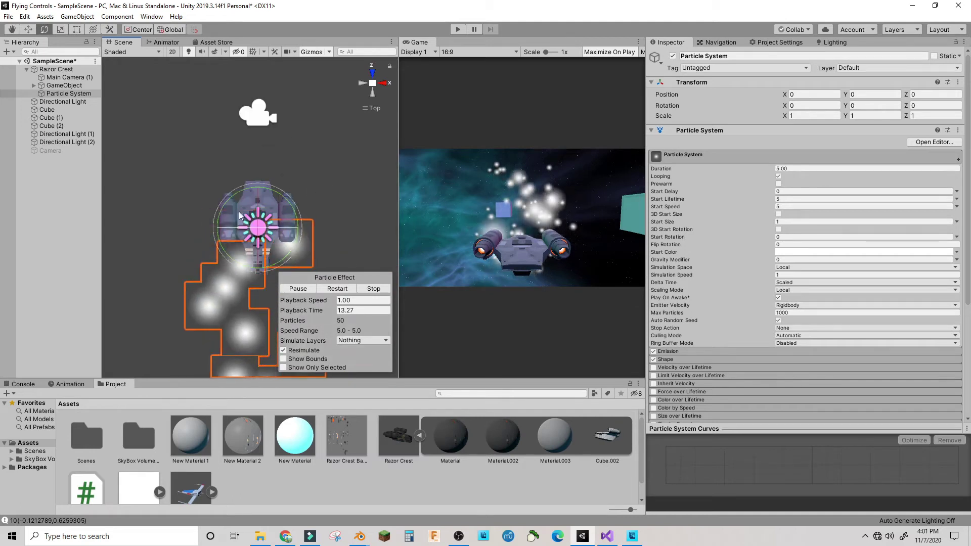
pyautogui.click(29, 30)
pyautogui.moveTo(288, 228); pyautogui.dragTo(258, 220)
pyautogui.moveTo(228, 189); pyautogui.dragTo(228, 155)
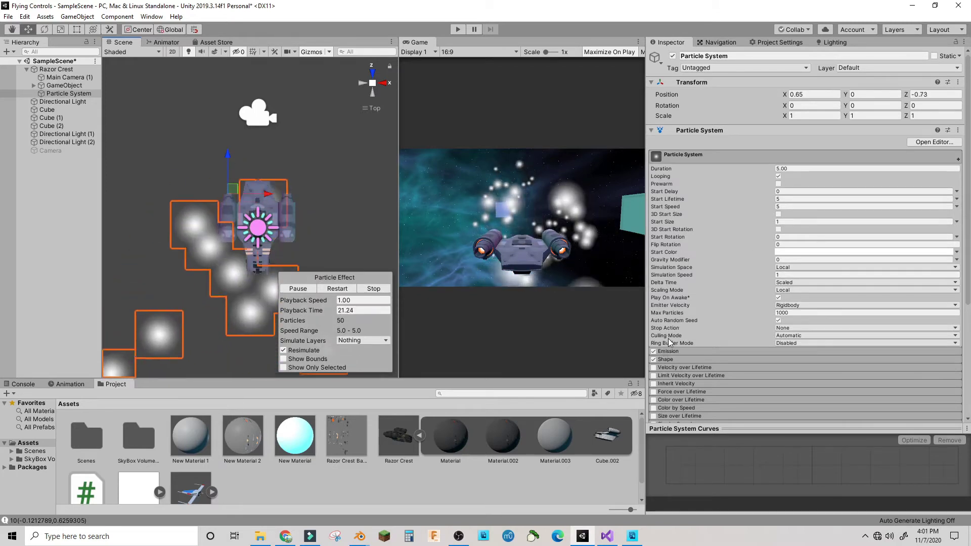
# - Change the particle system's emission shape to Circle with a radius of 0.0001
pyautogui.click(666, 359)
pyautogui.scroll(-3, 744, 356)
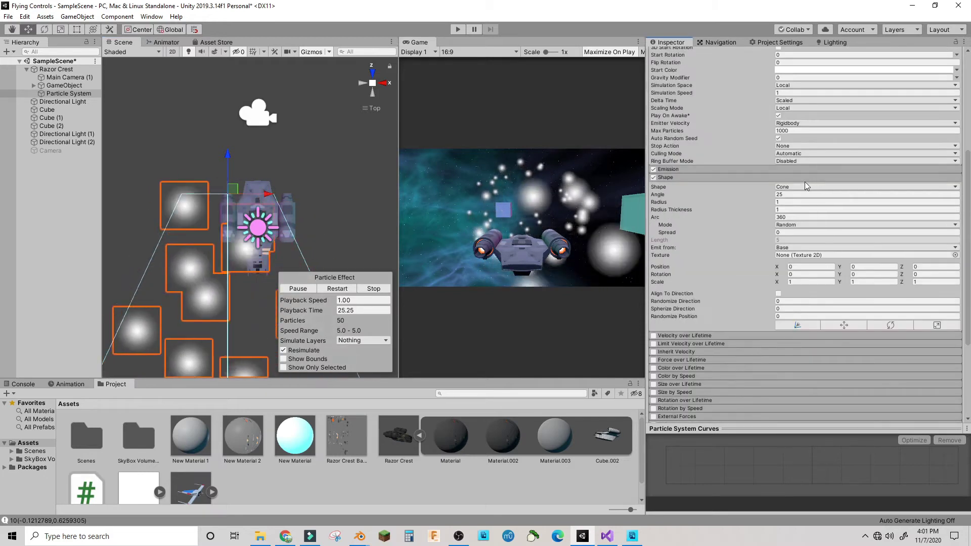
pyautogui.click(806, 187)
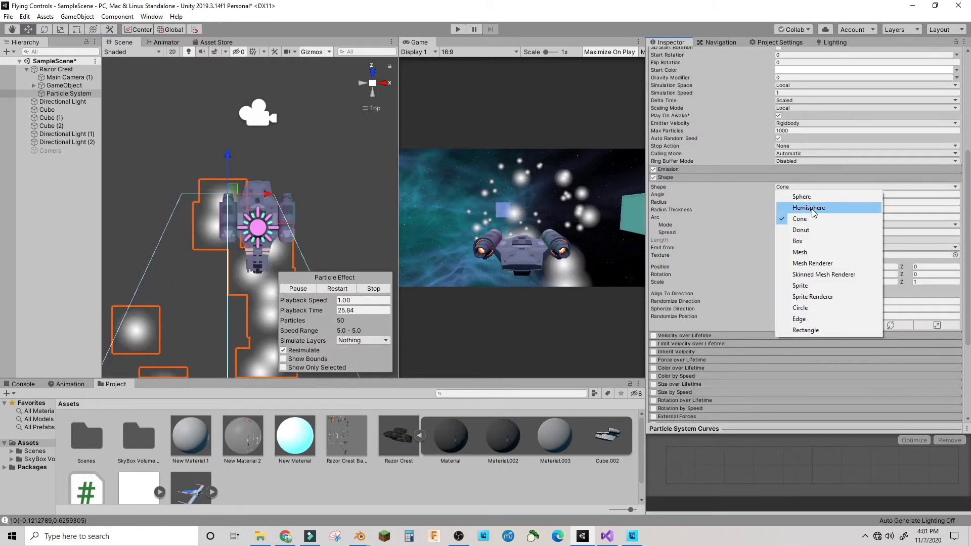
pyautogui.click(806, 307)
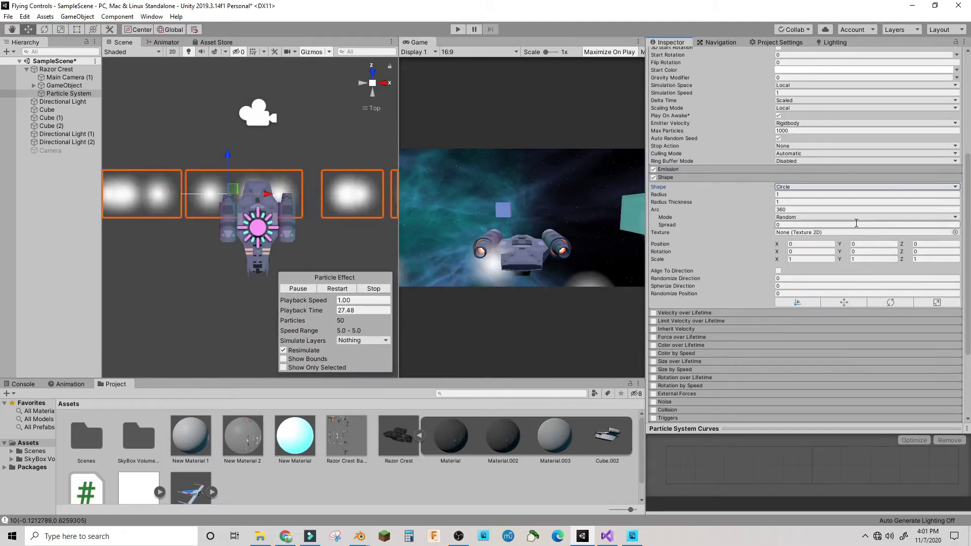
pyautogui.moveTo(772, 195); pyautogui.dragTo(746, 200)
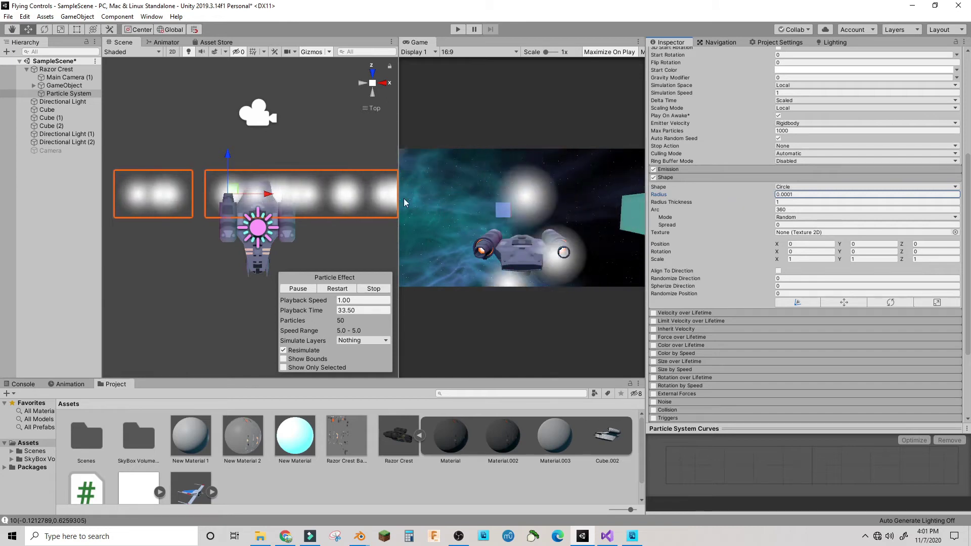
# - Reduce the particles' Start Size to 0.06 and set their Start Speed to 0
pyautogui.scroll(5, 768, 167)
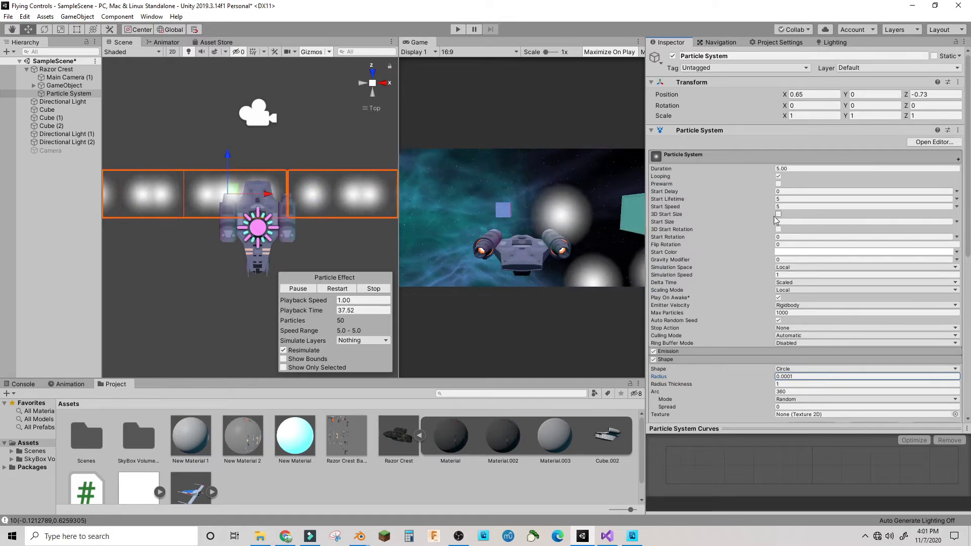
pyautogui.moveTo(771, 222); pyautogui.dragTo(755, 228)
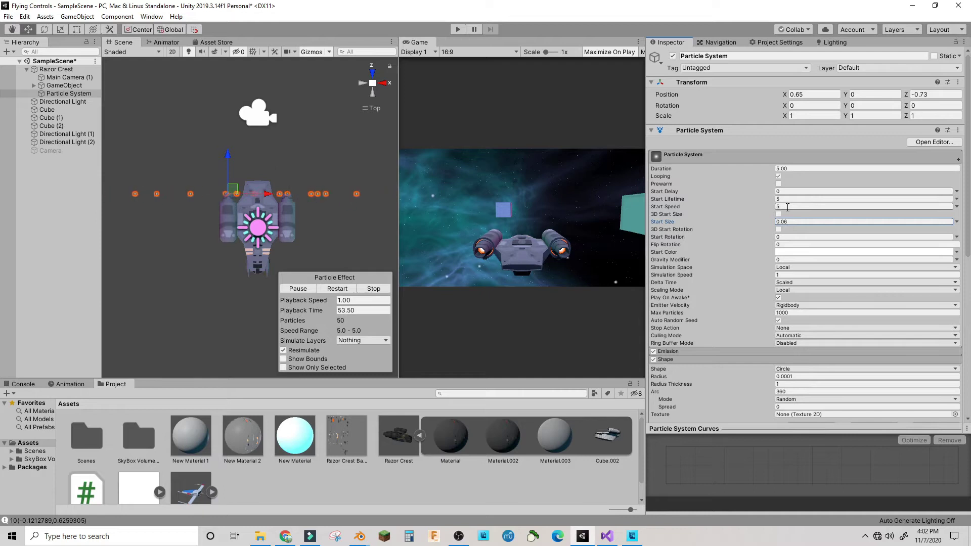
pyautogui.click(764, 208)
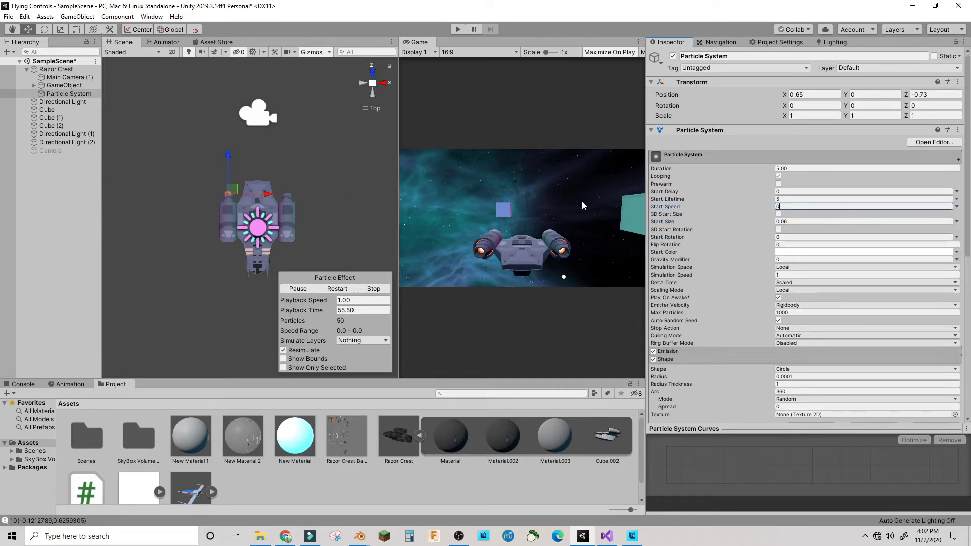
pyautogui.click(632, 209)
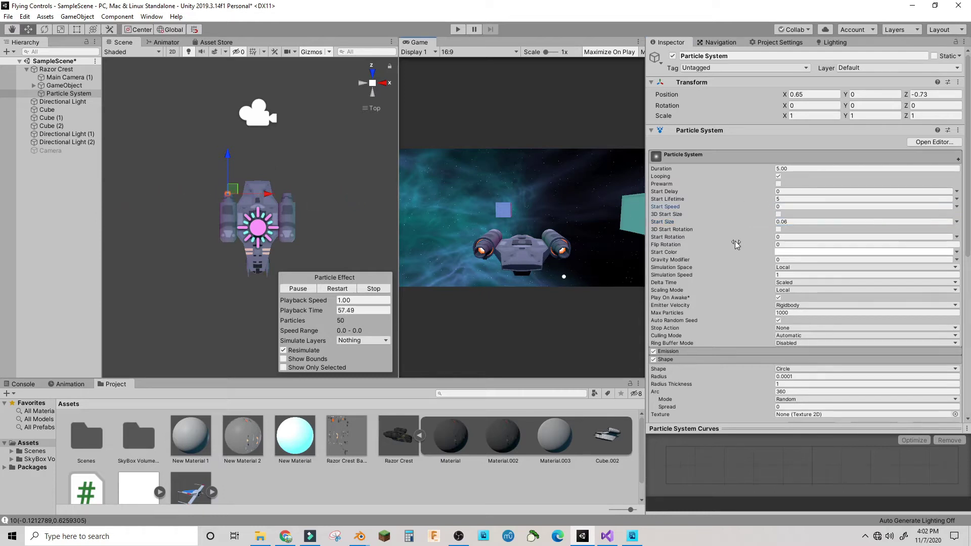
pyautogui.click(308, 289)
# - Set the Start Size to 0.42 and raise the particle system to Y 0.39, level with the engine nozzle
pyautogui.click(775, 223)
pyautogui.moveTo(775, 223); pyautogui.dragTo(782, 227)
pyautogui.click(387, 85)
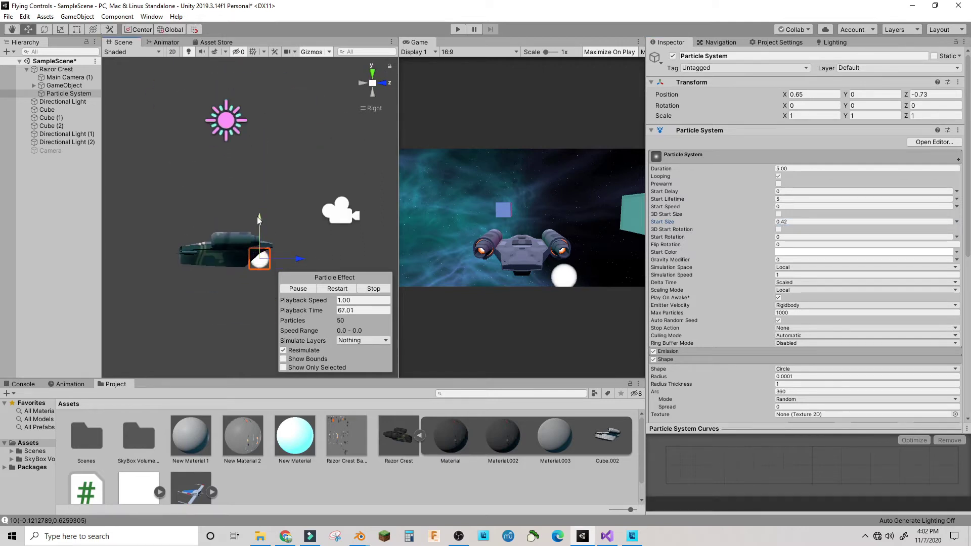
pyautogui.moveTo(257, 217); pyautogui.dragTo(260, 197)
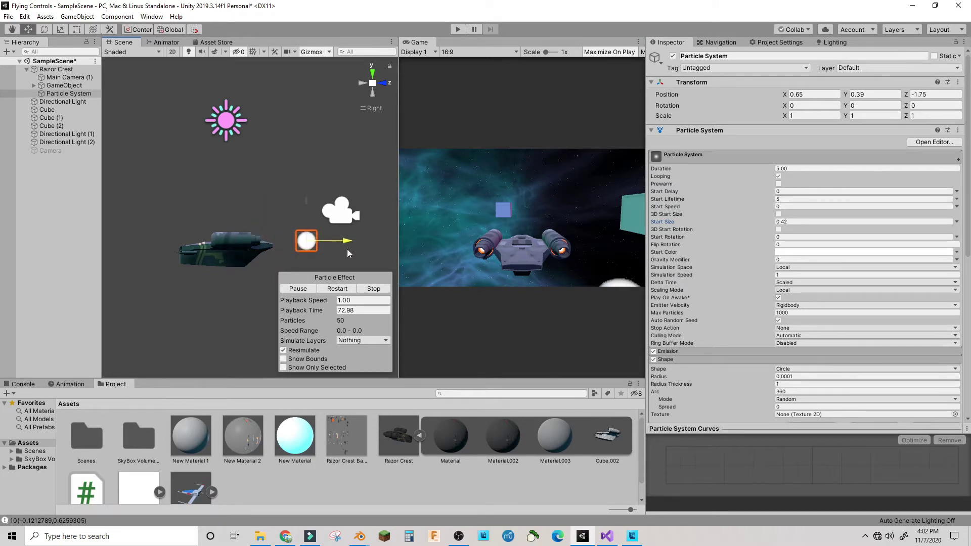
# - Set the Simulation Space to World and test the trail by moving the emitter backward along Z and undoing the move
pyautogui.click(782, 271)
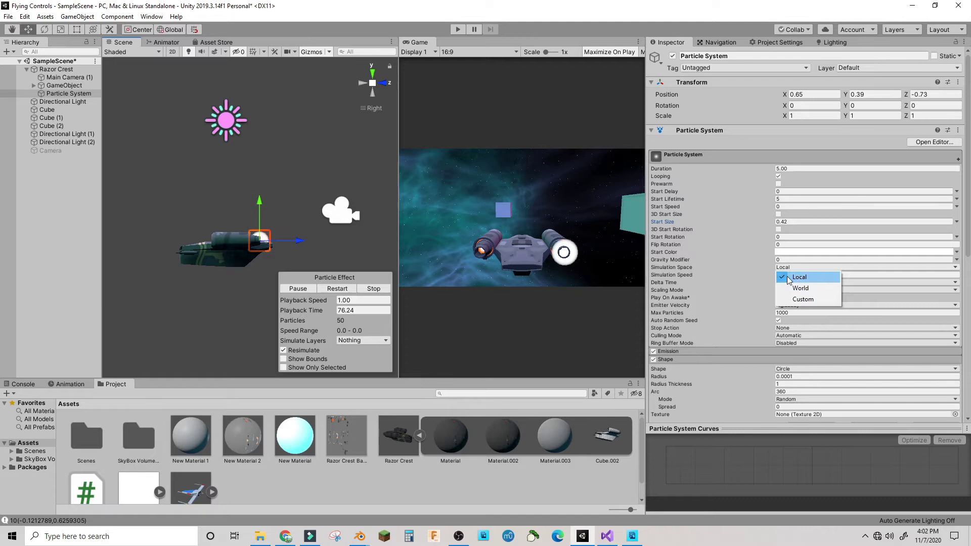
pyautogui.click(792, 288)
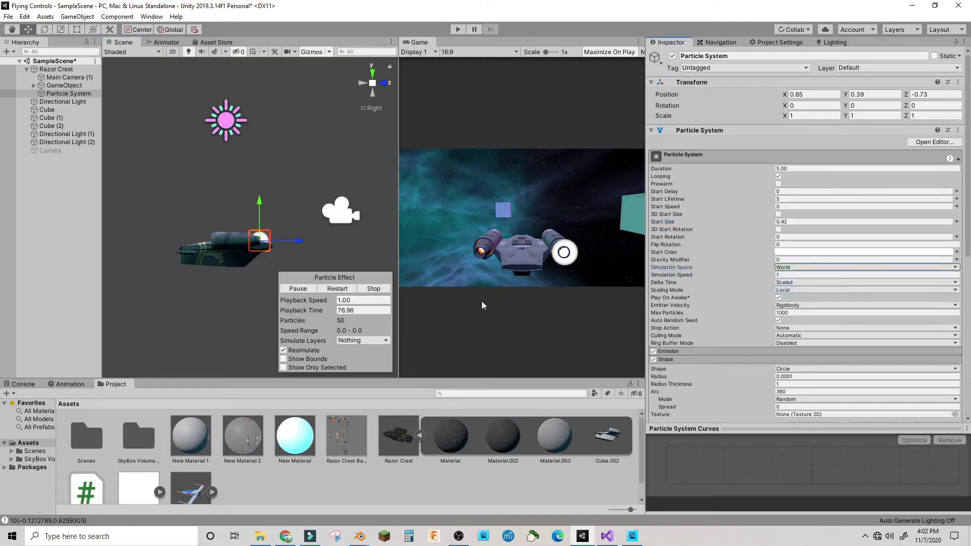
pyautogui.moveTo(291, 239); pyautogui.dragTo(341, 249)
pyautogui.hotkey('ctrl', 'z')
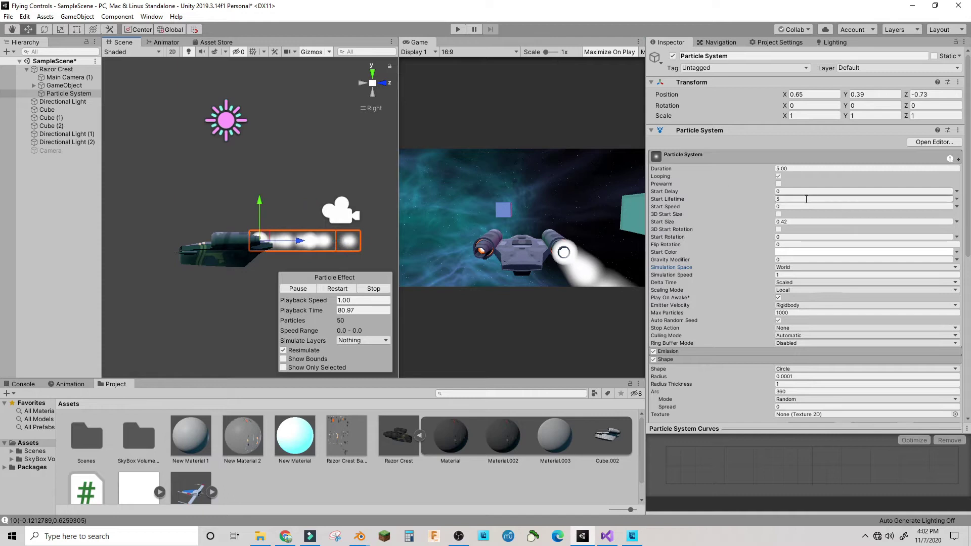
# - Set the particle system's Start Lifetime to 0.125 and its Duration to 0.25
pyautogui.click(788, 198)
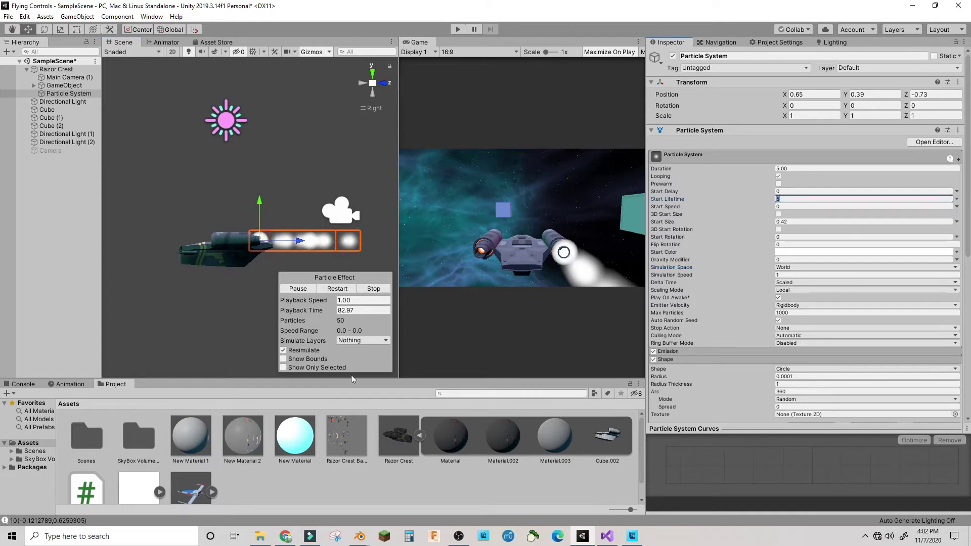
pyautogui.click(337, 288)
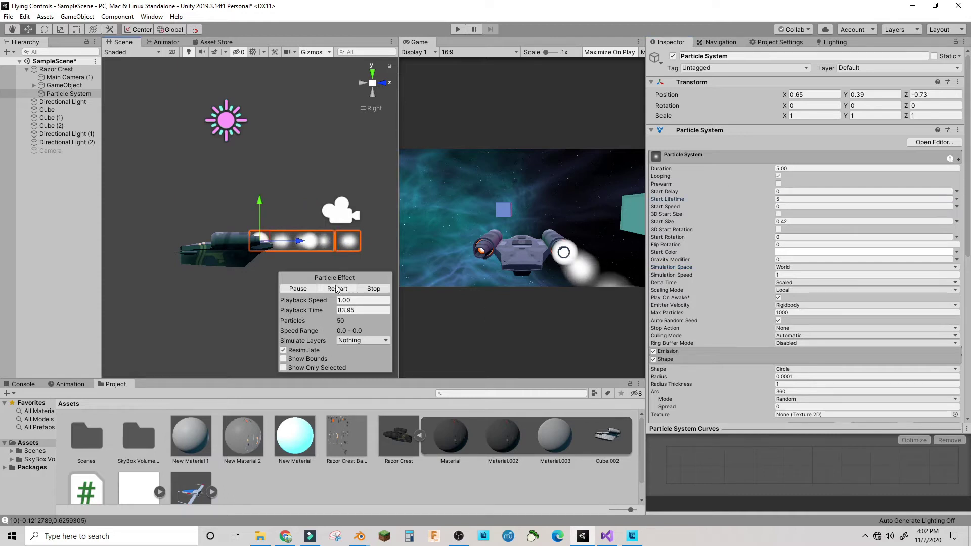
pyautogui.click(804, 199)
pyautogui.write('.12')
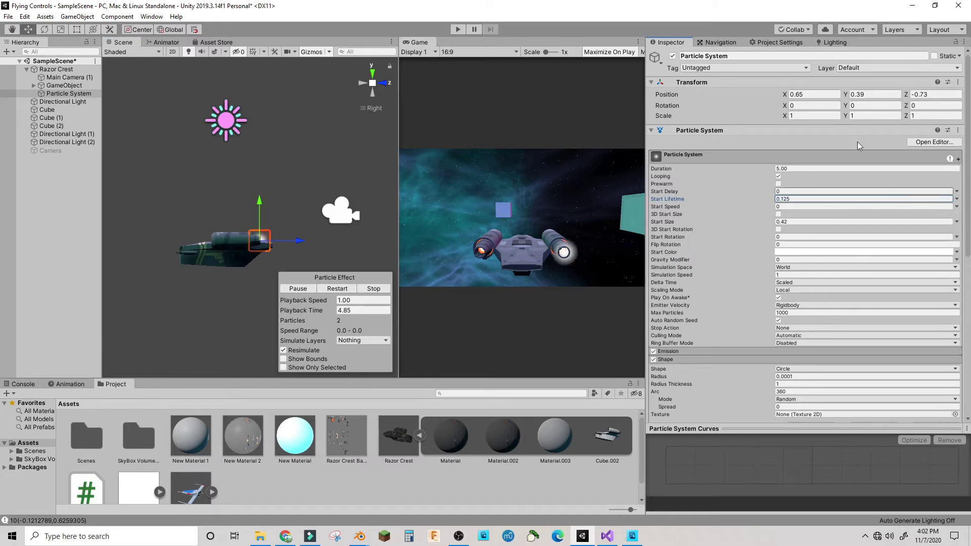
pyautogui.click(792, 169)
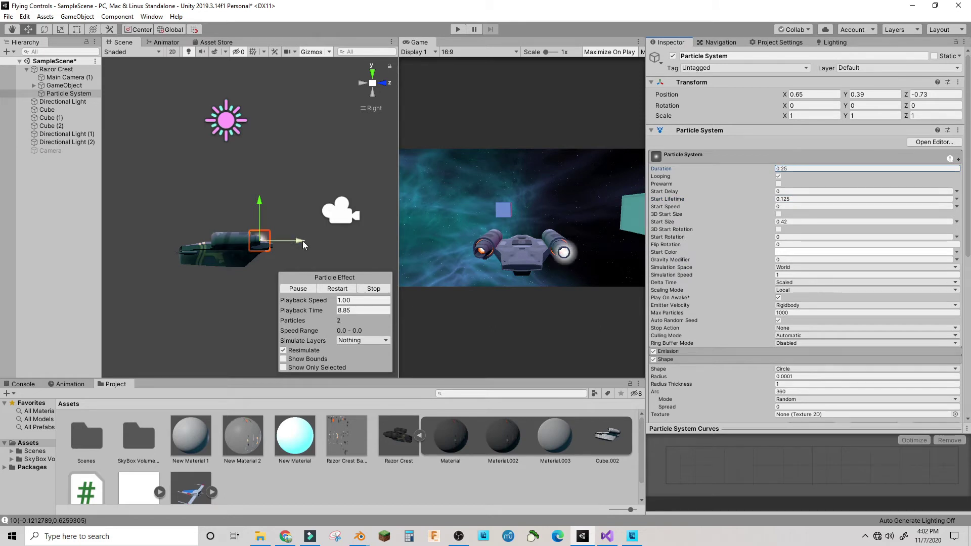
# - Test the shortened trail by moving the emitter along Z and undo the move
pyautogui.moveTo(302, 241)
pyautogui.mouseDown()
pyautogui.moveTo(349, 240)
pyautogui.moveTo(295, 241)
pyautogui.moveTo(317, 242)
pyautogui.mouseUp()
pyautogui.hotkey('ctrl', 'z')
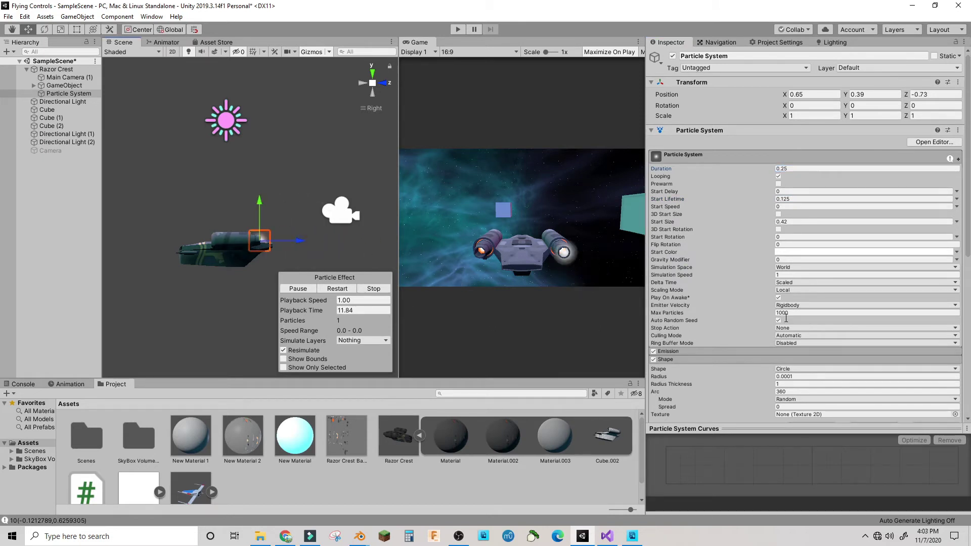
# - Set the particle shape's Radius to 0.06 and reduce the Start Size to 0.13
pyautogui.click(778, 377)
pyautogui.write('0.15')
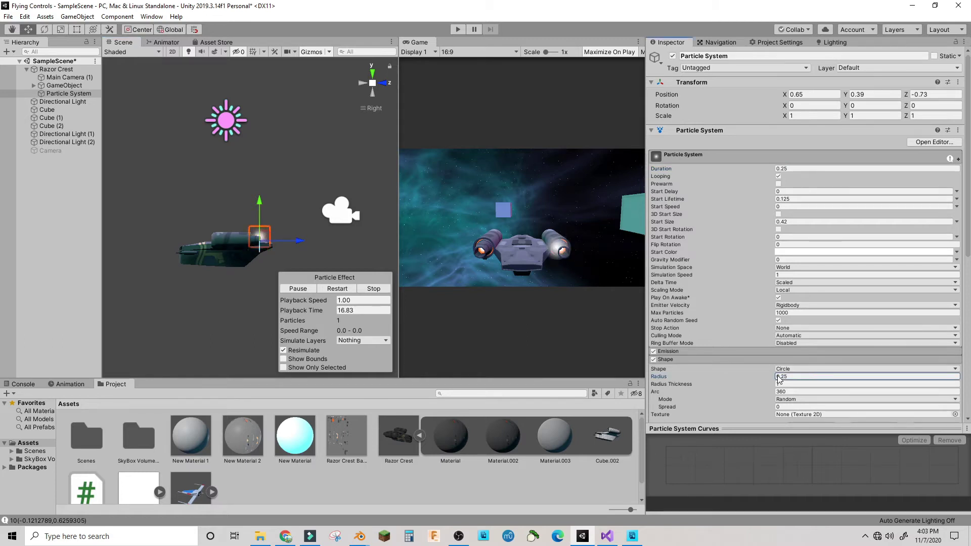
pyautogui.moveTo(777, 376); pyautogui.dragTo(775, 379)
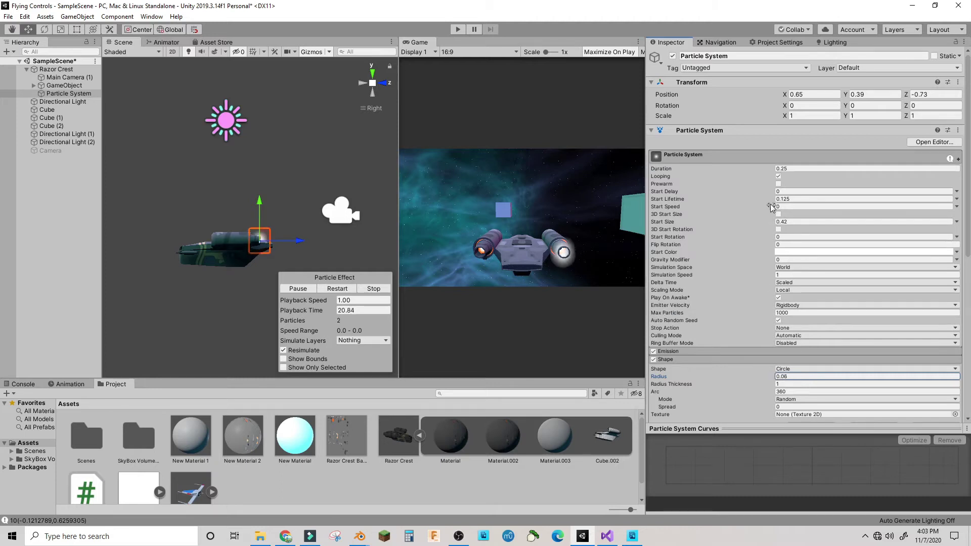
pyautogui.moveTo(773, 223); pyautogui.dragTo(768, 226)
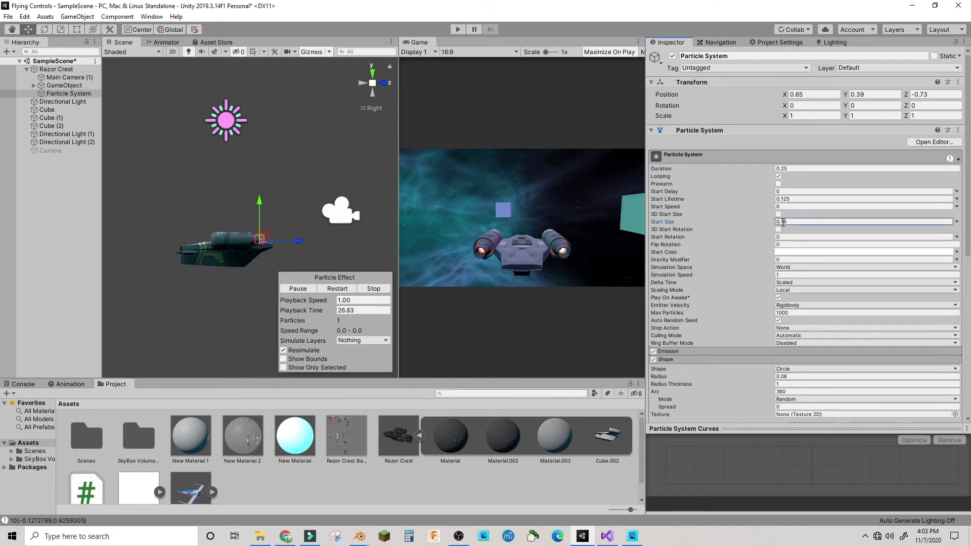
pyautogui.press('BackSpace')
# - Set the Emission module's Rate over Time to 5000 and its burst Count to 100
pyautogui.scroll(-5, 794, 345)
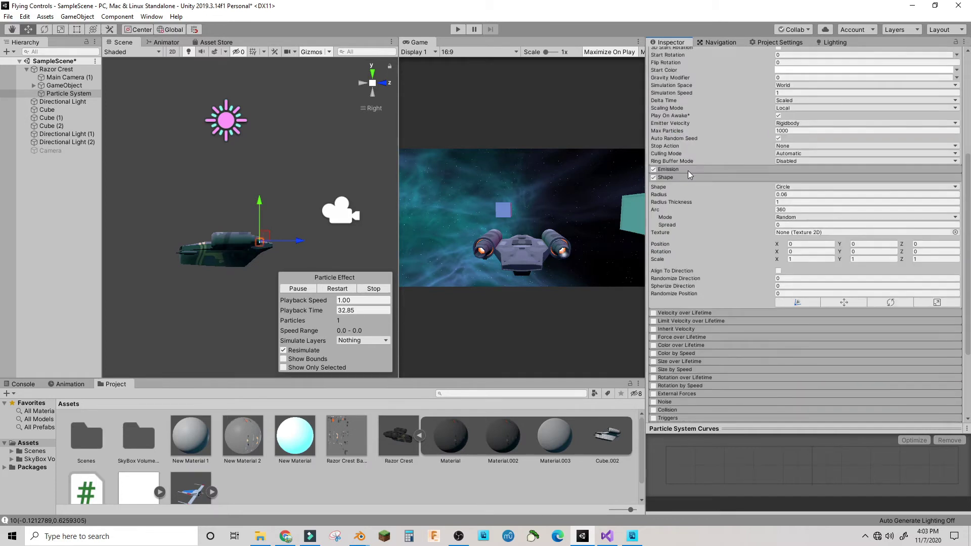
pyautogui.click(688, 170)
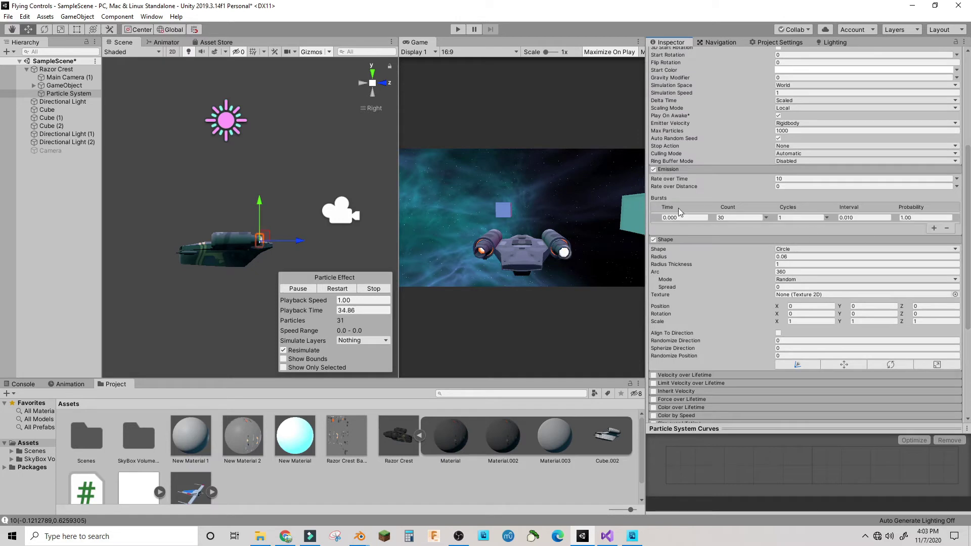
pyautogui.click(780, 178)
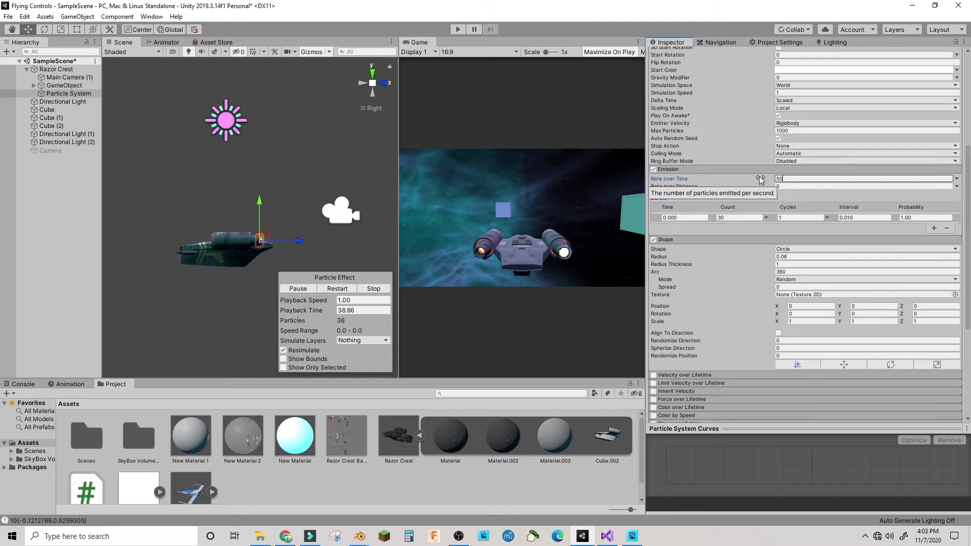
pyautogui.click(730, 217)
pyautogui.write('100')
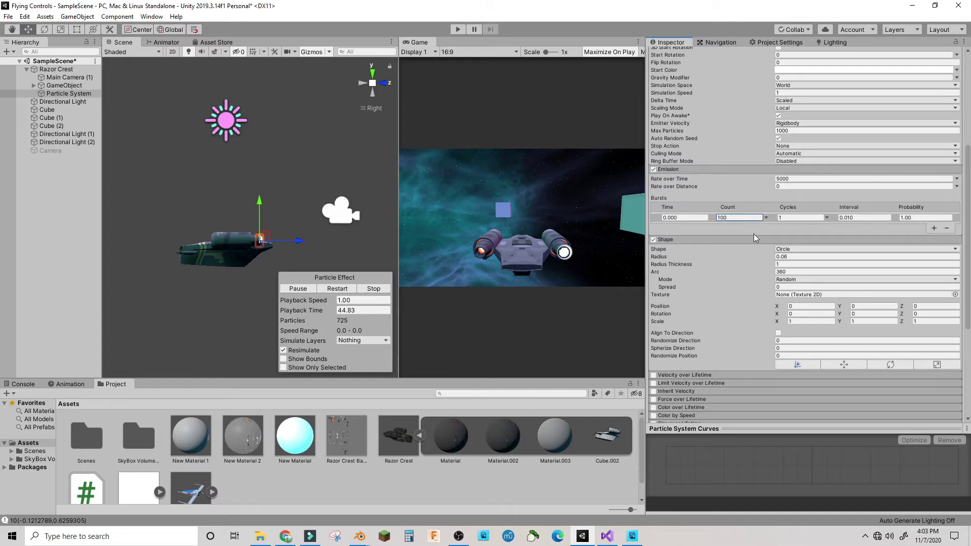
# - Test the denser trail by moving the emitter backward along Z and undo the move
pyautogui.scroll(6, 843, 133)
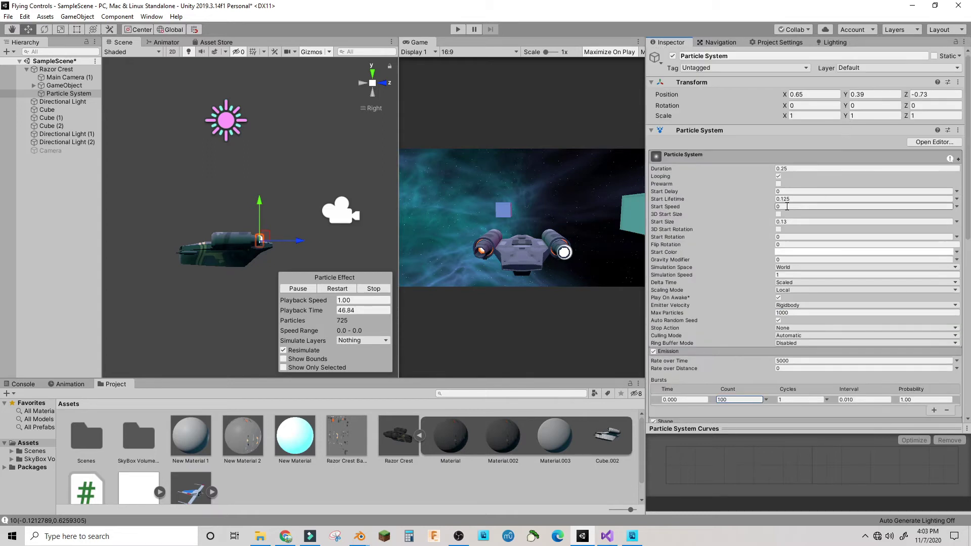
pyautogui.moveTo(304, 235); pyautogui.dragTo(357, 247)
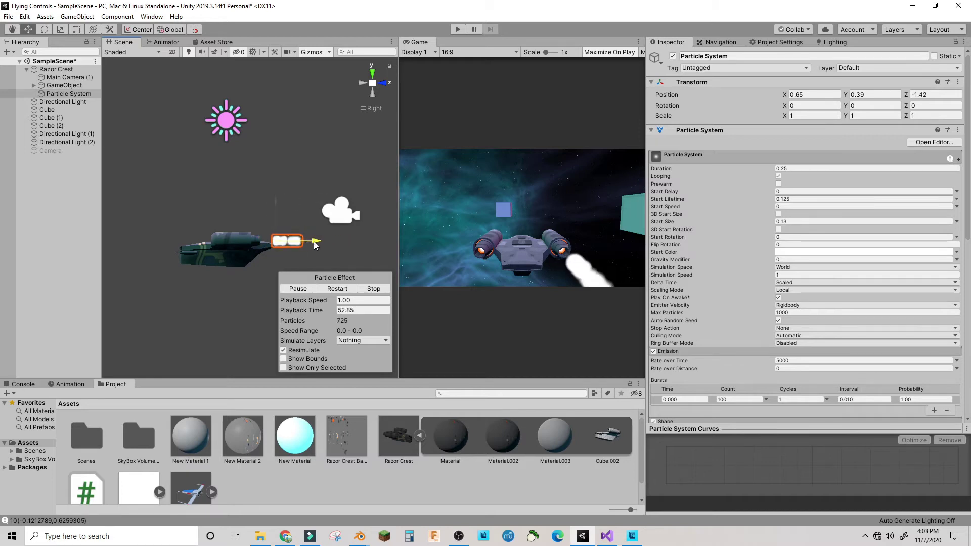
pyautogui.hotkey('ctrl', 'z')
# - Set the Start Size to 0.02 and center the emitter on the engine nozzle at X 0.641
pyautogui.click(777, 221)
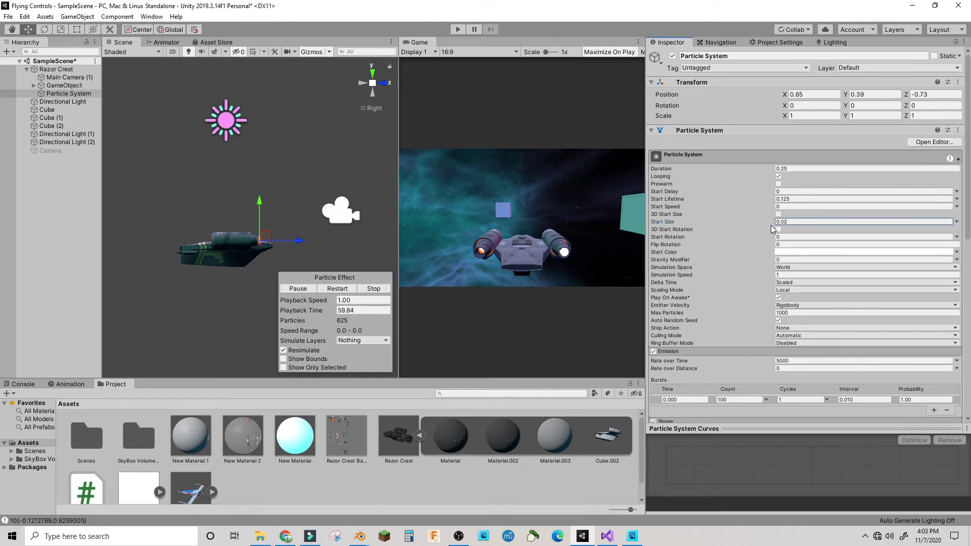
pyautogui.click(371, 96)
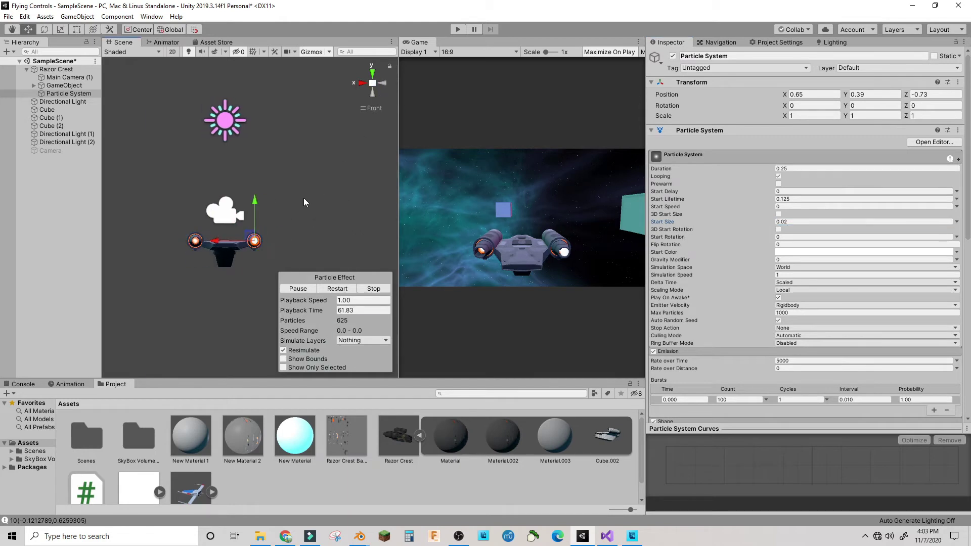
pyautogui.scroll(3, 291, 222)
pyautogui.moveTo(278, 323); pyautogui.dragTo(298, 191, button='middle')
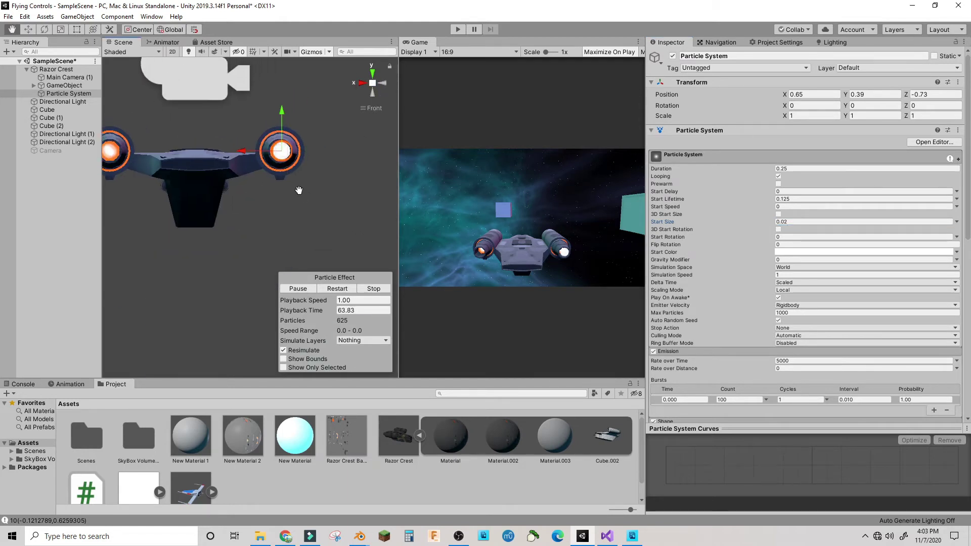
pyautogui.scroll(6, 300, 191)
pyautogui.moveTo(247, 149); pyautogui.dragTo(248, 149)
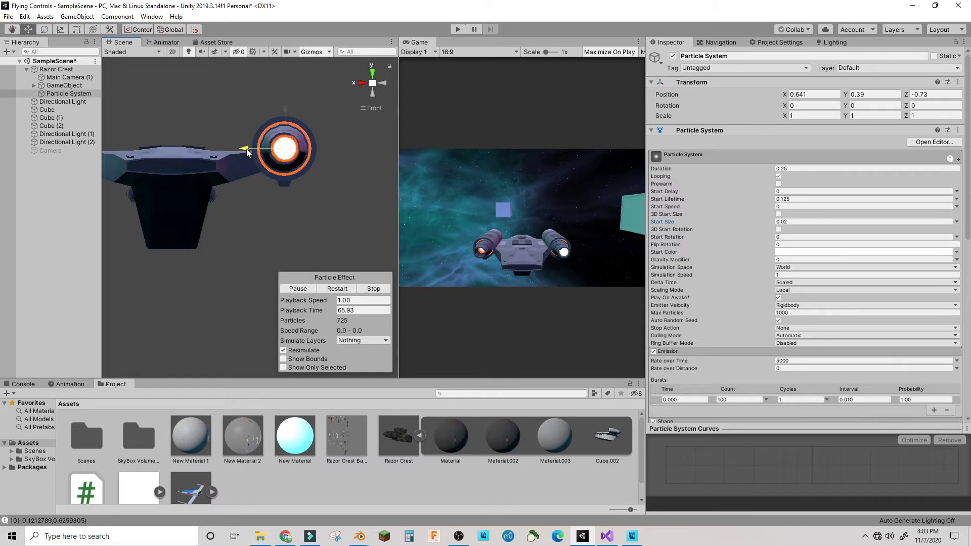
# - Set the Start Size to 0.03 and the Start Color to pale yellow FFDE8B
pyautogui.click(789, 222)
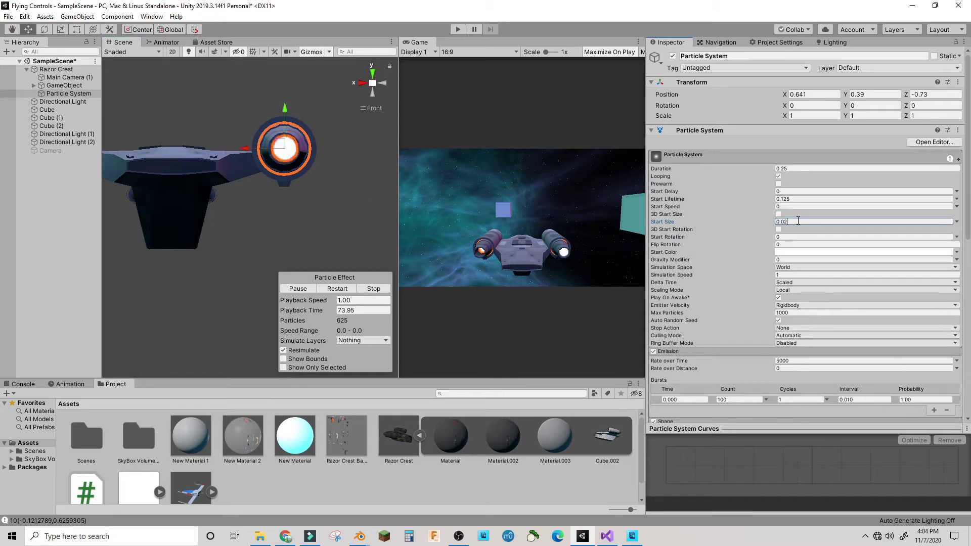
pyautogui.press('BackSpace')
pyautogui.write('3')
pyautogui.click(786, 253)
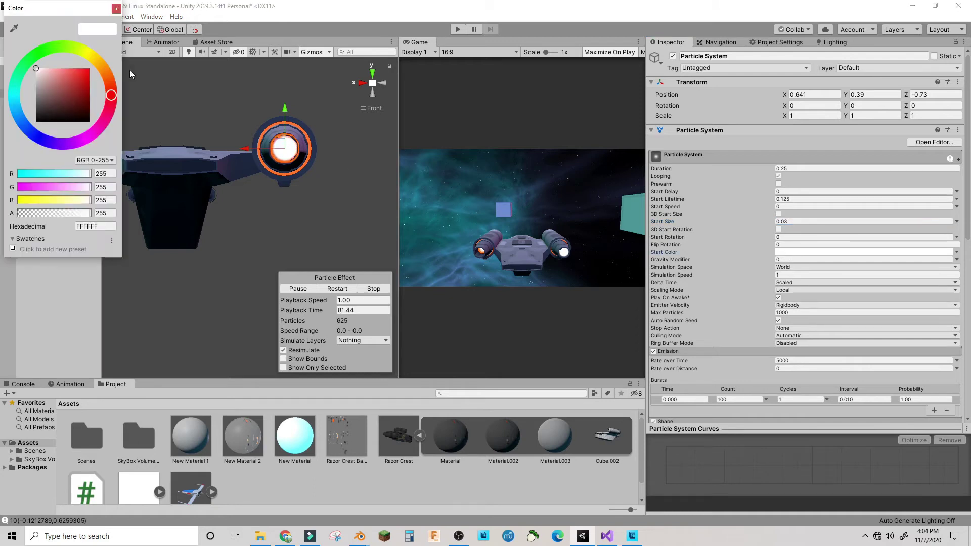
pyautogui.moveTo(110, 77)
pyautogui.mouseDown()
pyautogui.moveTo(102, 63)
pyautogui.moveTo(115, 62)
pyautogui.moveTo(81, 74)
pyautogui.moveTo(62, 56)
pyautogui.moveTo(99, 64)
pyautogui.mouseUp()
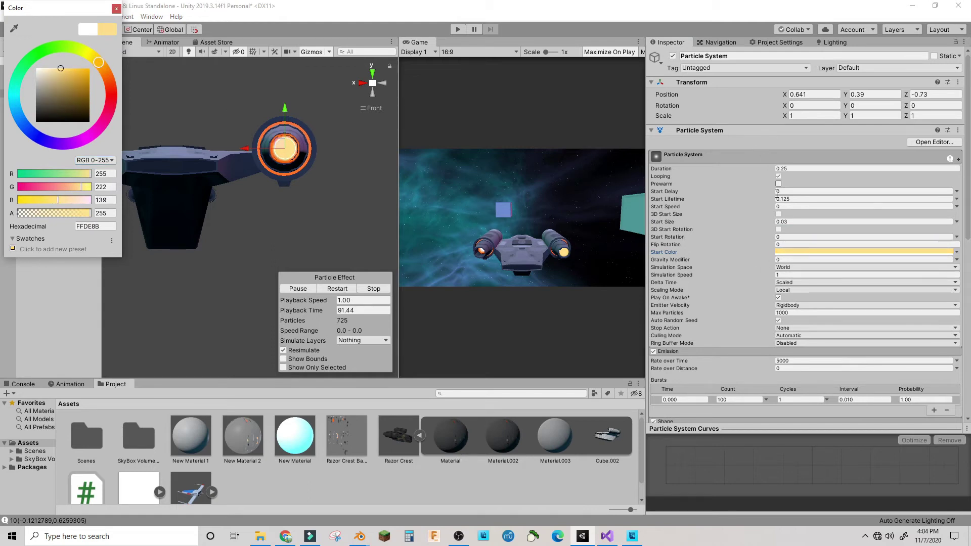
# - Enable Size over Lifetime with a linearly decreasing curve that reaches zero at about a quarter of the lifetime
pyautogui.scroll(-10, 783, 323)
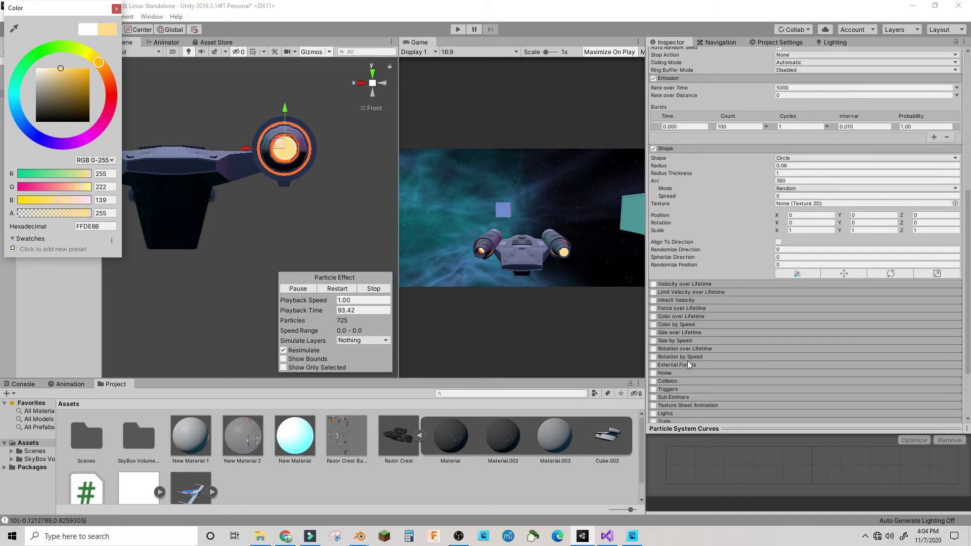
pyautogui.click(653, 333)
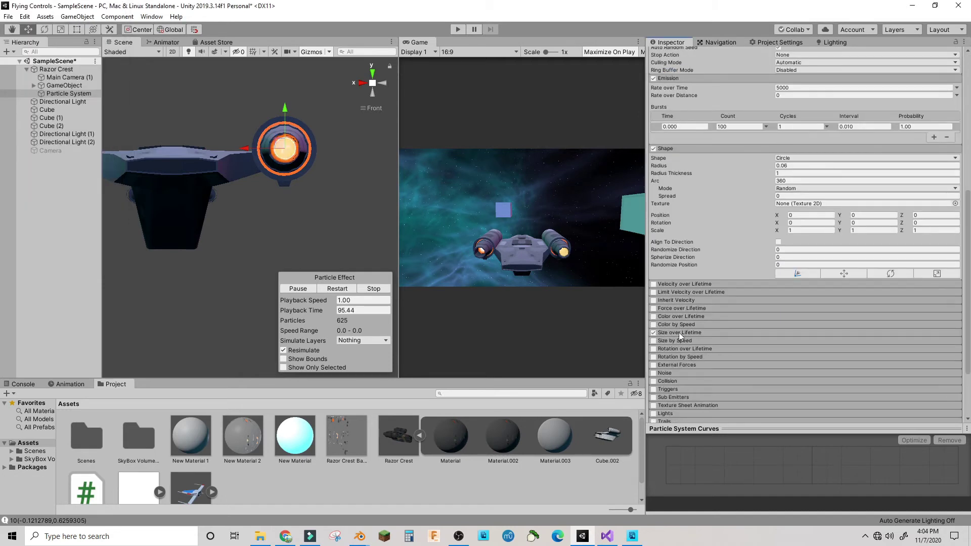
pyautogui.click(681, 332)
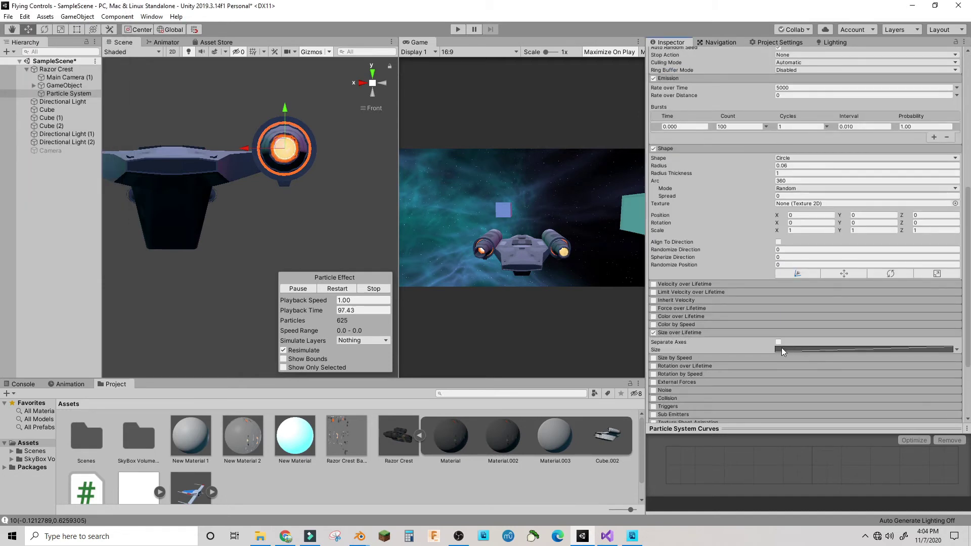
pyautogui.click(782, 347)
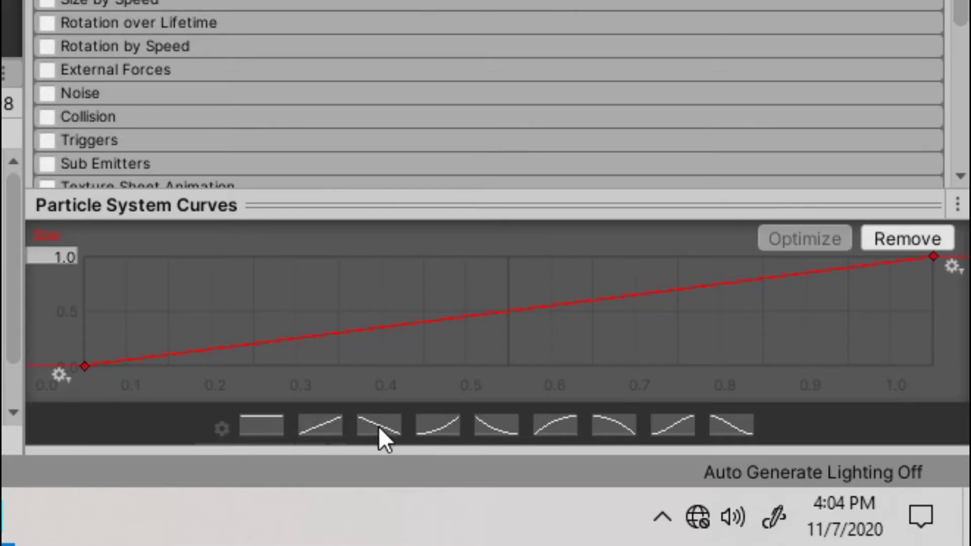
pyautogui.click(385, 425)
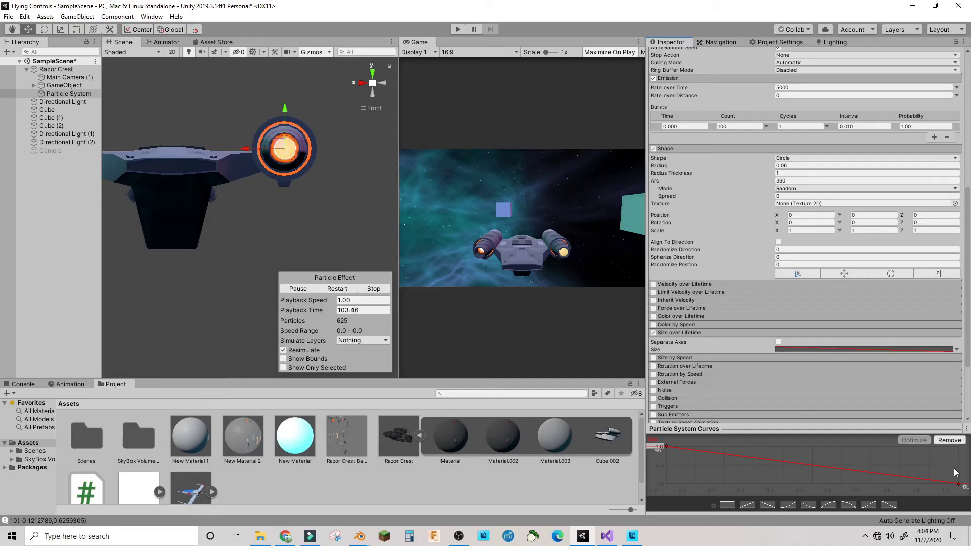
pyautogui.moveTo(929, 492); pyautogui.dragTo(738, 497)
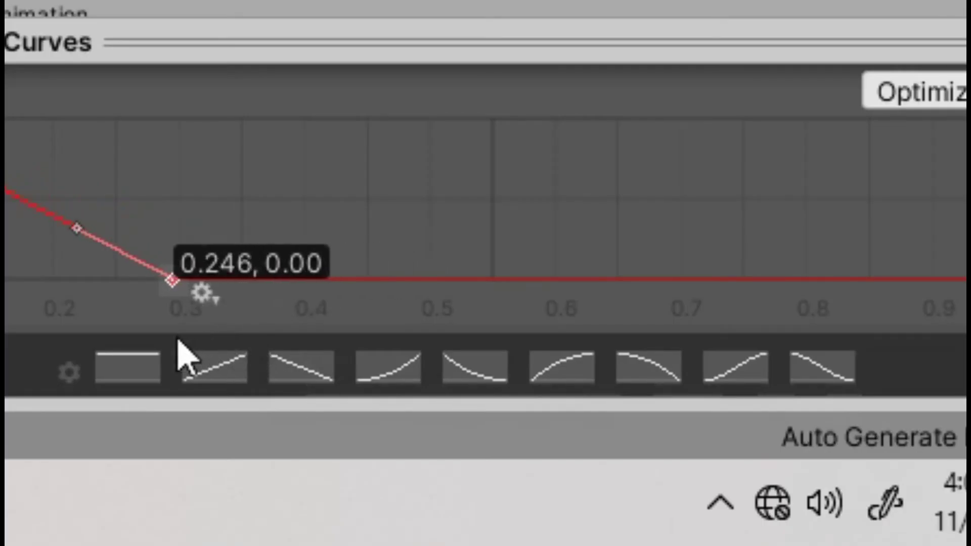
# - Run the game to check the yellow particle trail behind the flying ship and stop it
pyautogui.moveTo(177, 349); pyautogui.dragTo(185, 333)
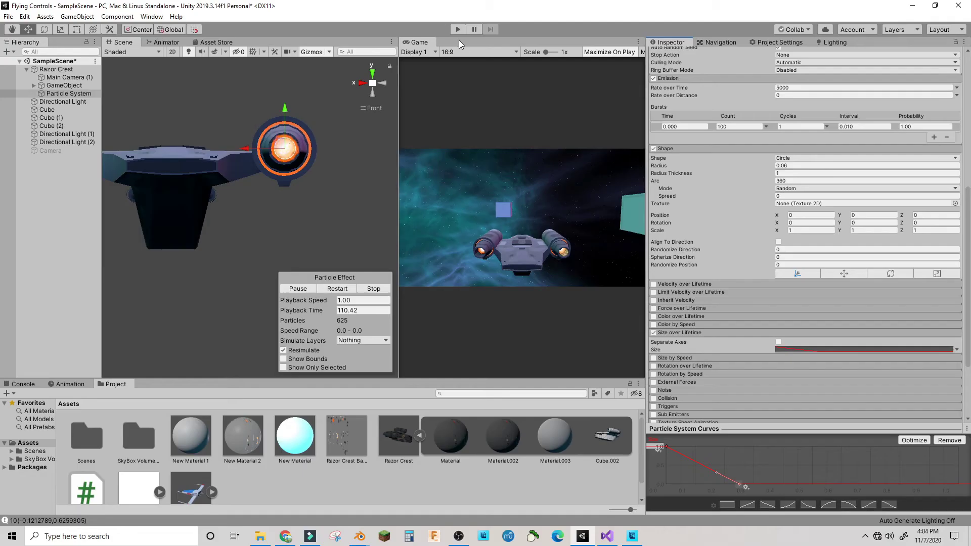
pyautogui.click(458, 30)
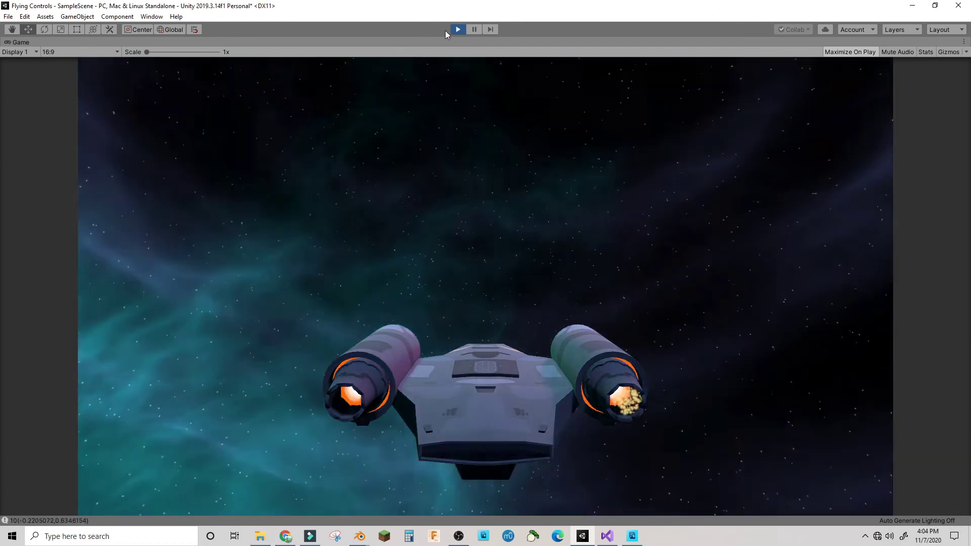
pyautogui.click(458, 29)
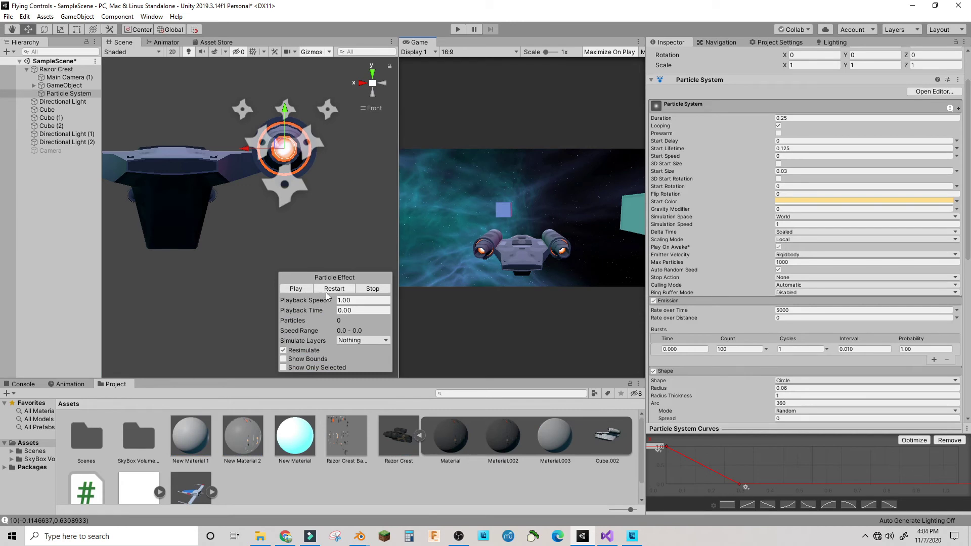
# - Restart the particle preview, set the Start Size to 0.09 and check the effect in a short game run
pyautogui.click(326, 291)
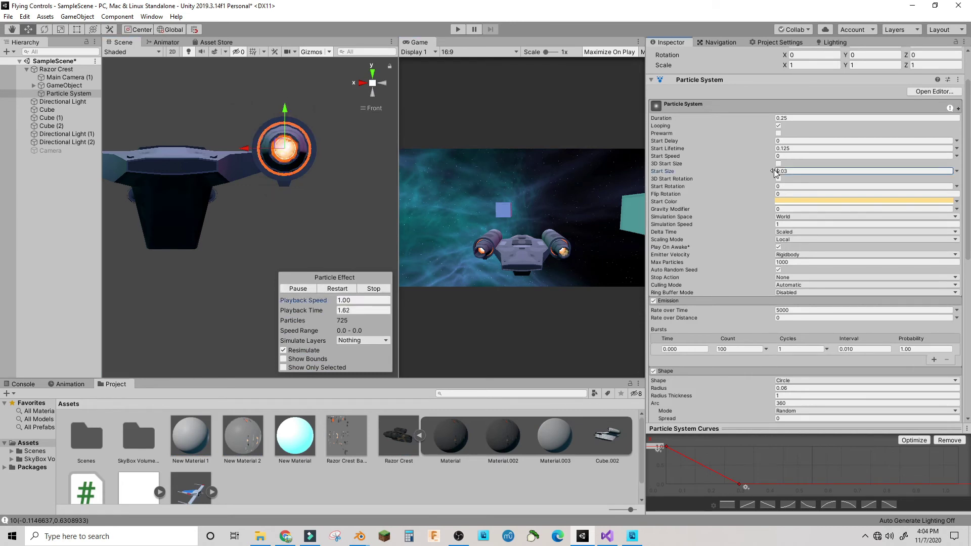
pyautogui.moveTo(774, 171); pyautogui.dragTo(775, 168)
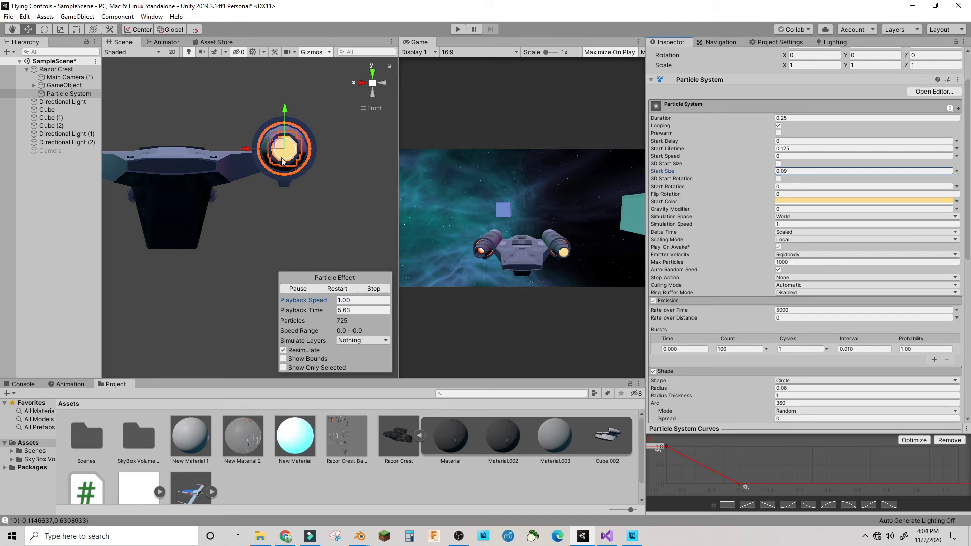
pyautogui.click(374, 75)
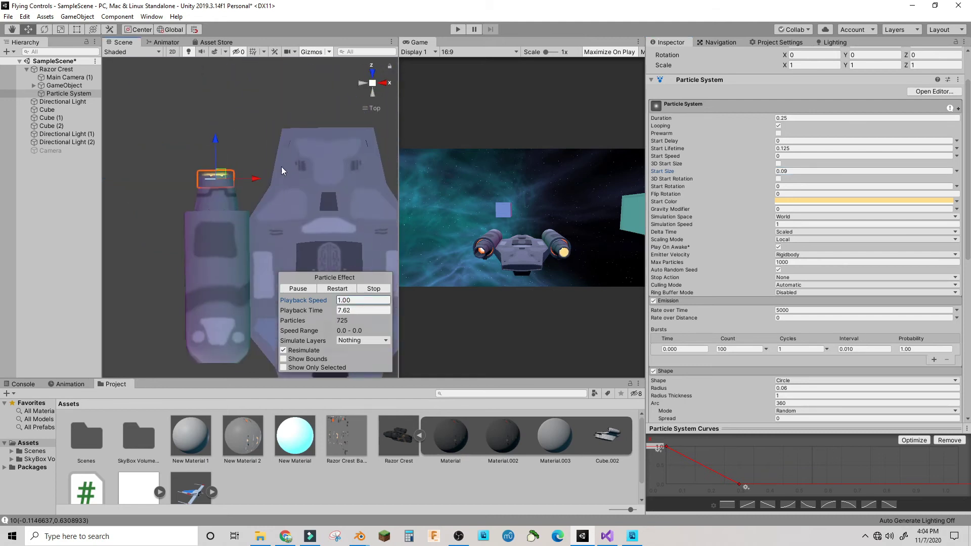
pyautogui.moveTo(214, 168)
pyautogui.mouseDown()
pyautogui.moveTo(239, 24)
pyautogui.moveTo(223, 157)
pyautogui.mouseUp()
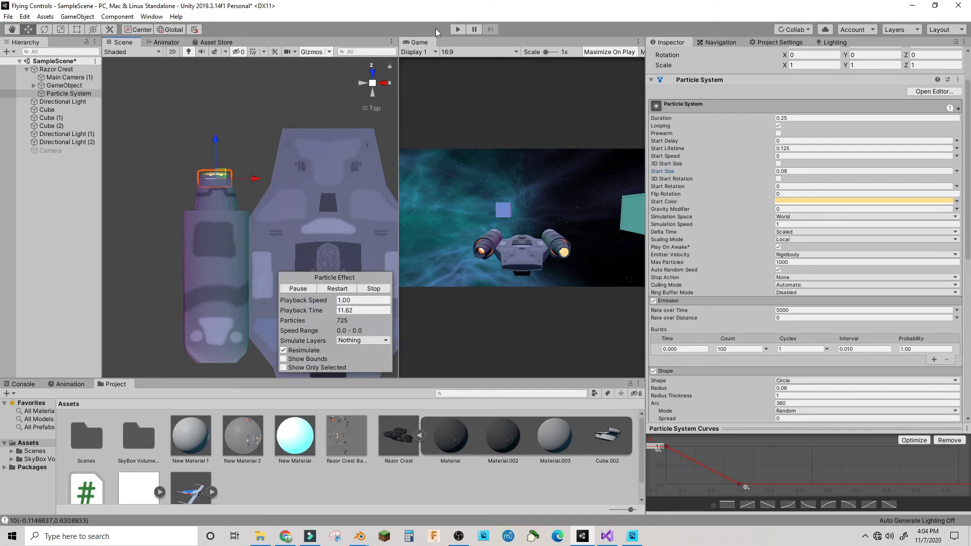
pyautogui.click(457, 30)
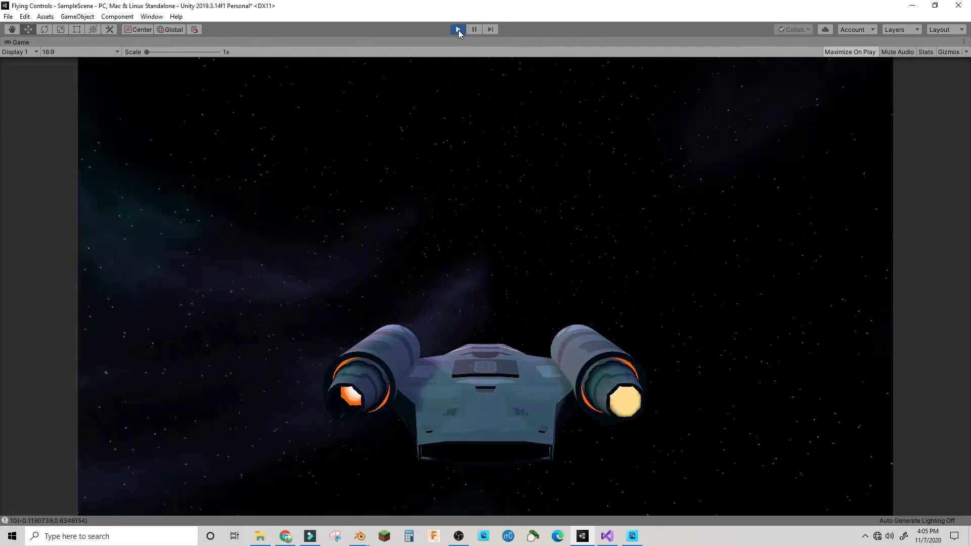
pyautogui.click(457, 30)
# - Move the emitter along Z to -0.638, deeper into the engine nozzle, and test the trail in the running game
pyautogui.moveTo(217, 145); pyautogui.dragTo(217, 153)
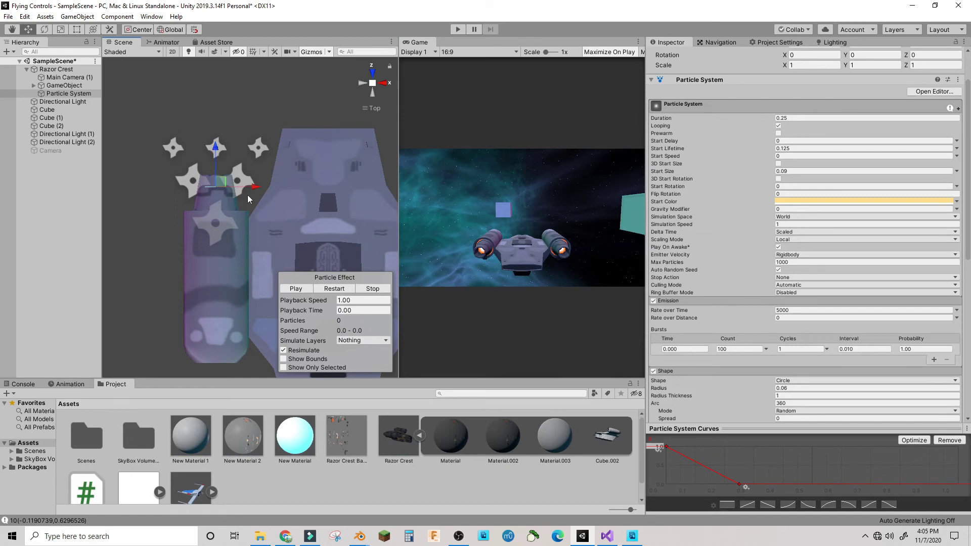
pyautogui.click(298, 288)
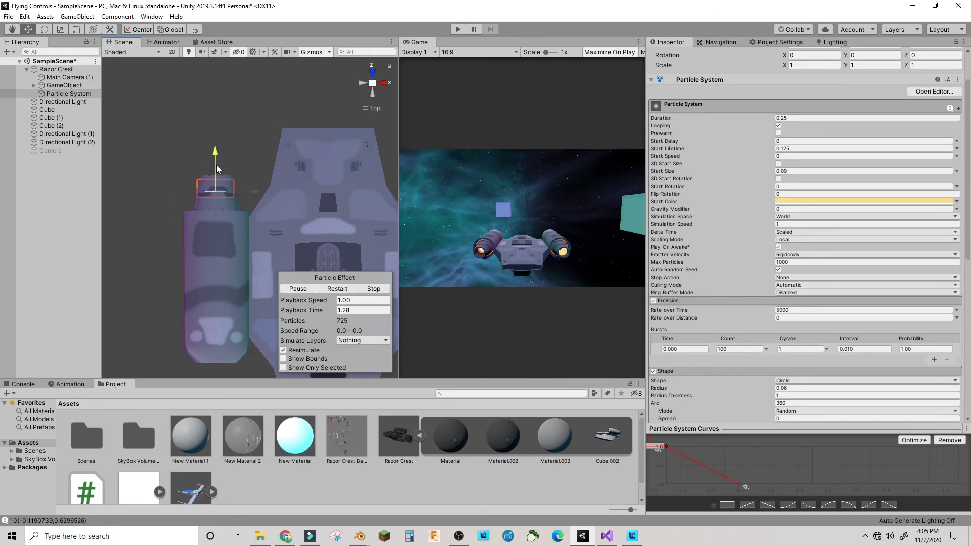
pyautogui.click(457, 29)
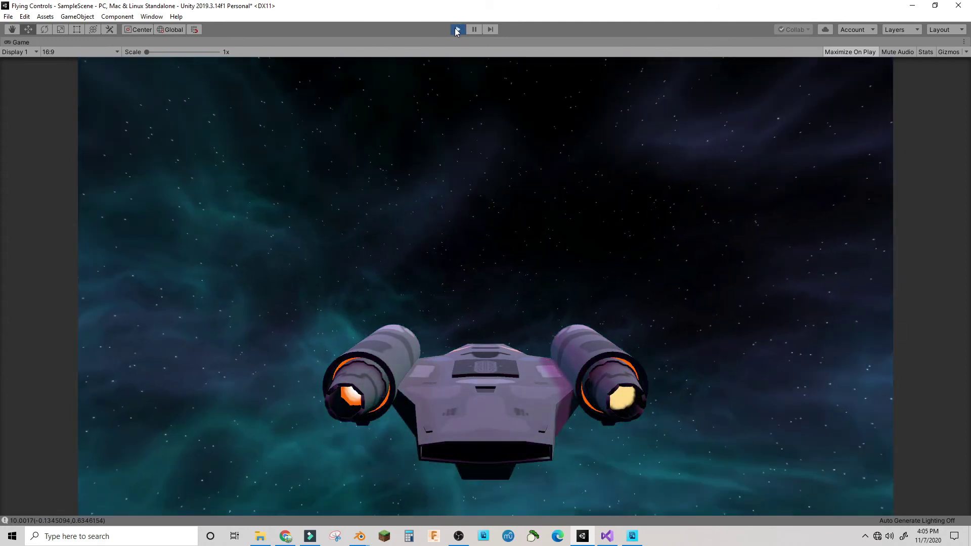
pyautogui.click(457, 30)
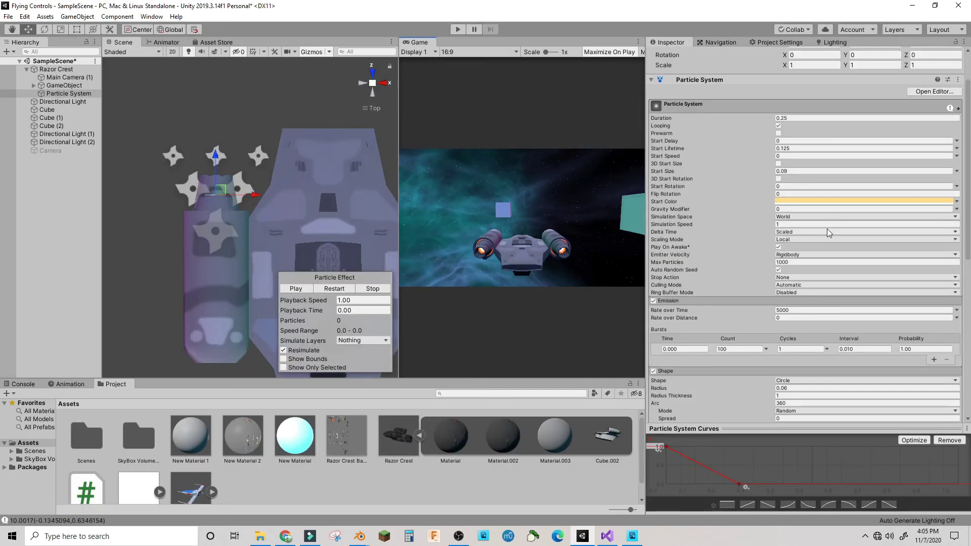
# - Duplicate the particle system and place the copy on the opposite engine by setting its X position to -0.641
pyautogui.scroll(-8, 811, 203)
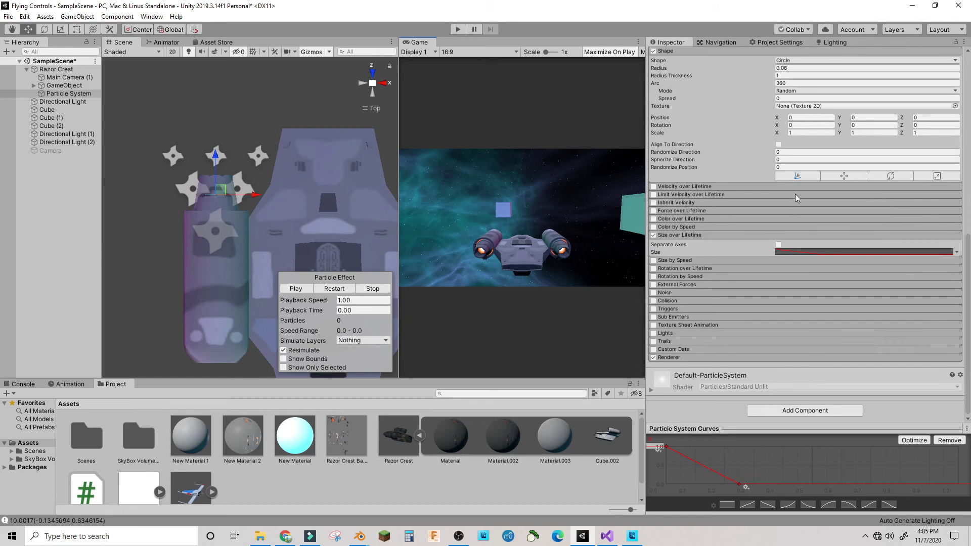
pyautogui.rightClick(59, 93)
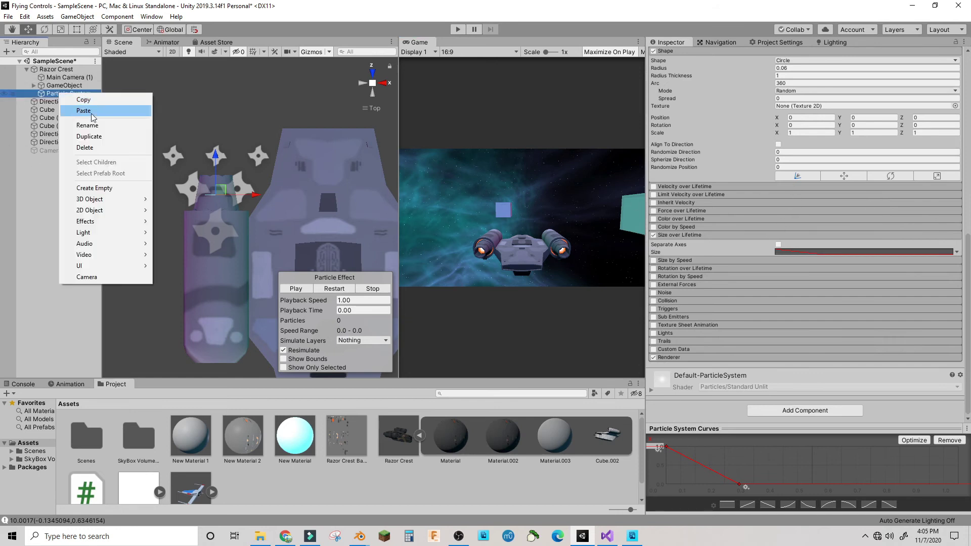
pyautogui.click(89, 136)
pyautogui.scroll(-2, 256, 200)
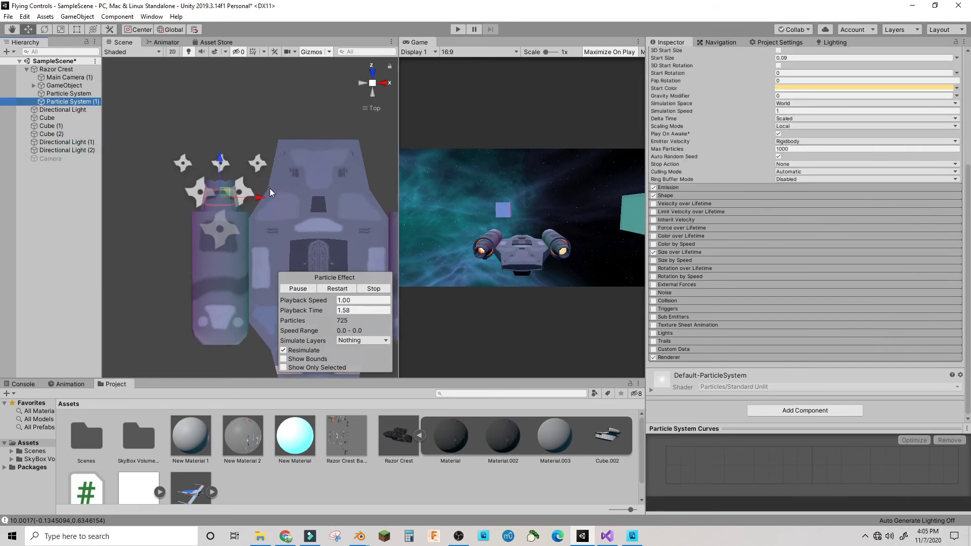
pyautogui.scroll(-1, 258, 200)
pyautogui.moveTo(259, 199); pyautogui.dragTo(385, 199)
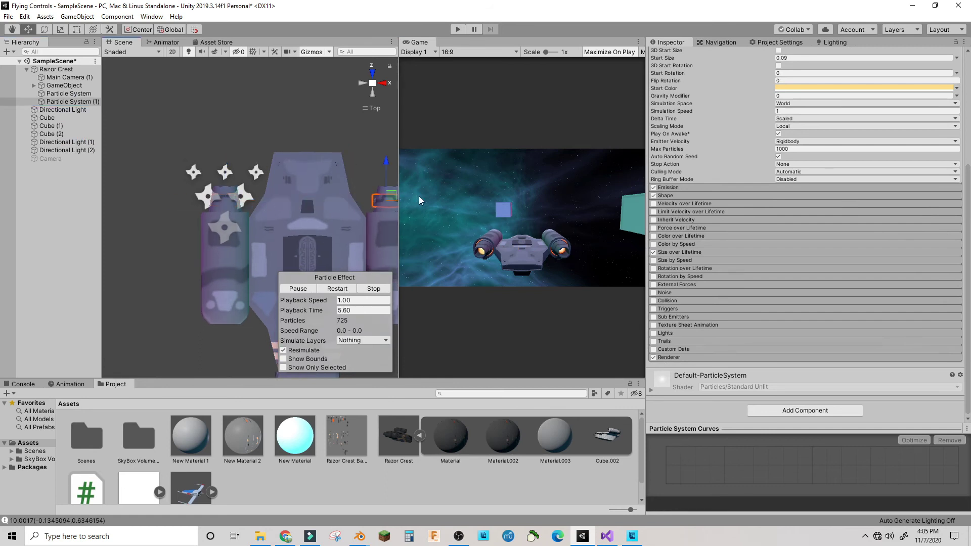
pyautogui.hotkey('ctrl', 'z')
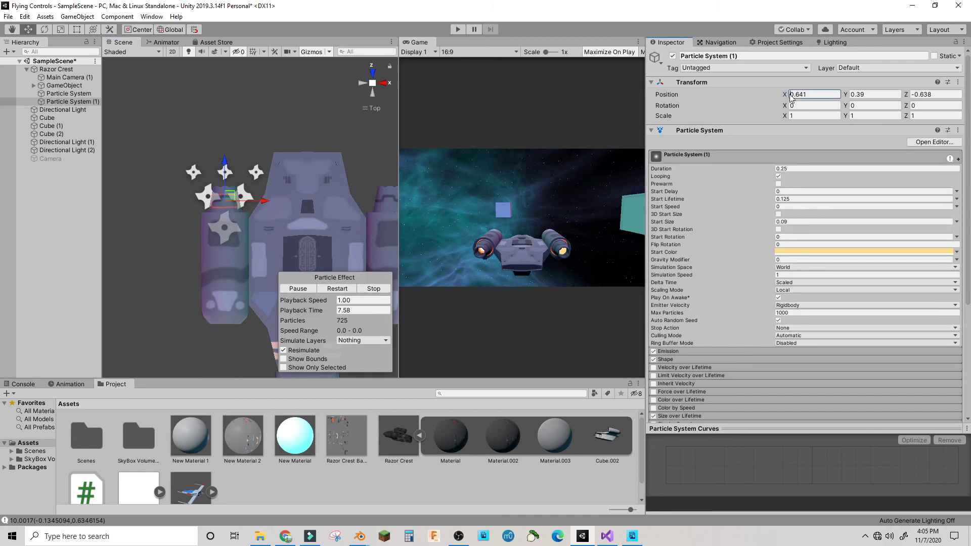
pyautogui.write('-')
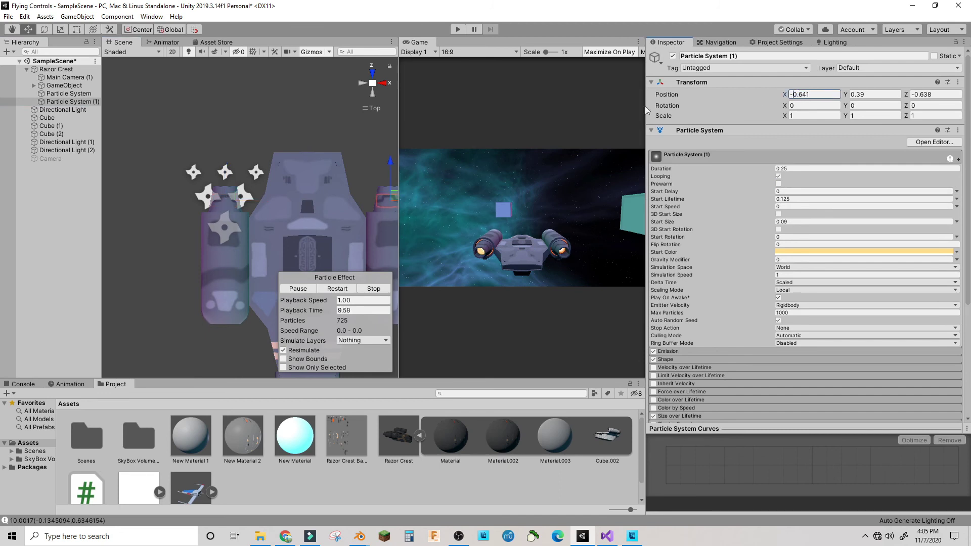